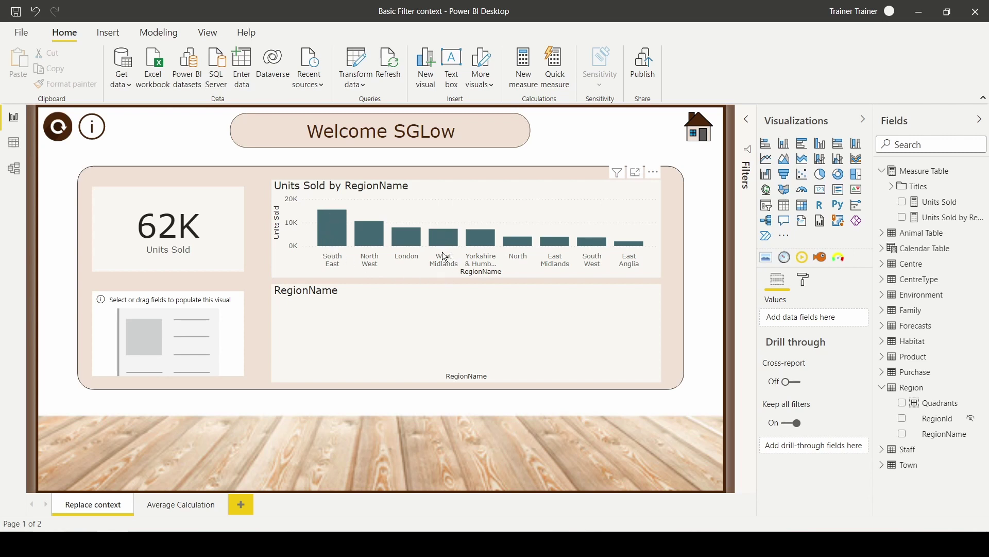
- Show the Neat Layout model diagram with all tables fitted to the screen
{"action": "left_click", "coordinate": [15, 166]}
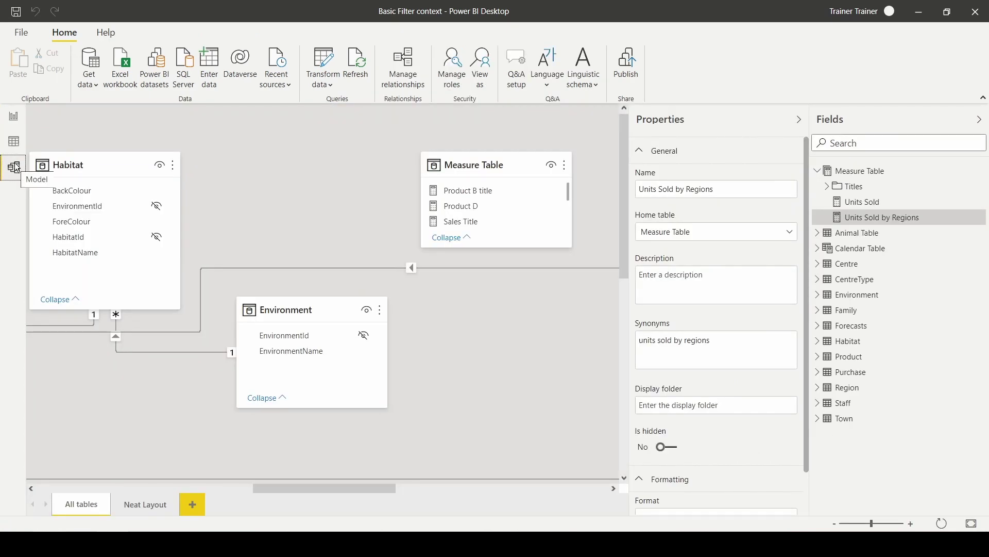
{"action": "left_click", "coordinate": [138, 508]}
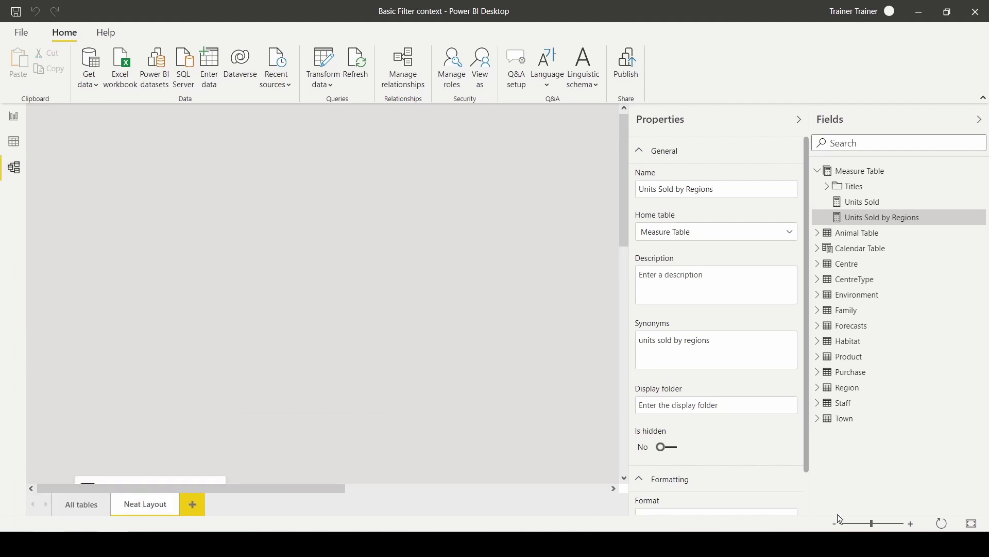
{"action": "left_click", "coordinate": [972, 524]}
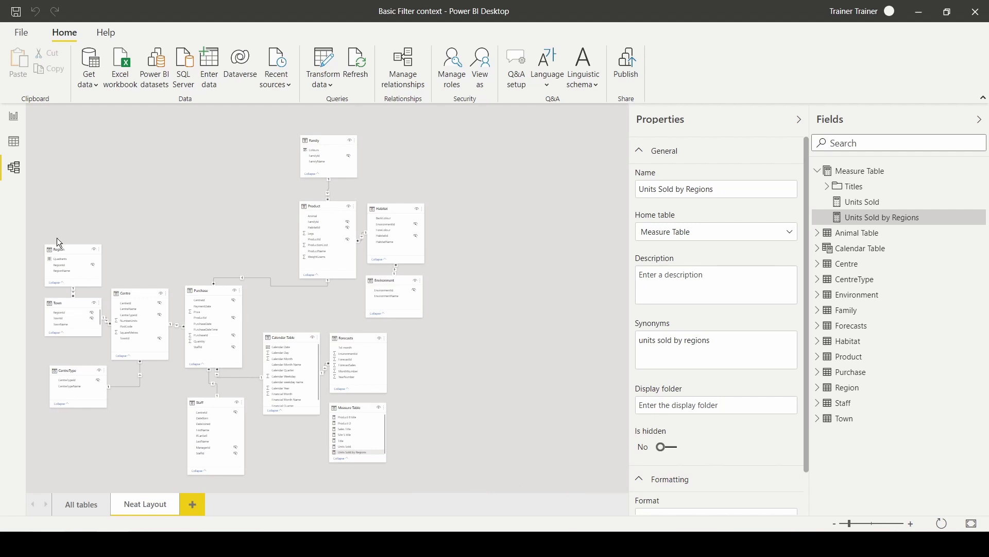
- Nudge the Region and Town tables slightly upward in the diagram
{"action": "left_click_drag", "start_coordinate": [71, 250], "coordinate": [73, 228]}
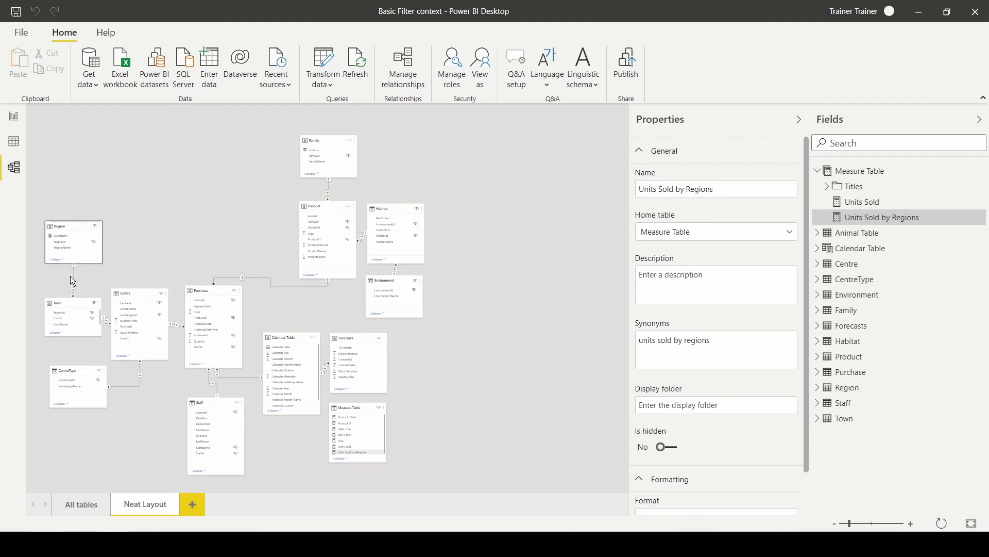
{"action": "left_click", "coordinate": [69, 301]}
{"action": "left_click_drag", "start_coordinate": [69, 301], "coordinate": [71, 289]}
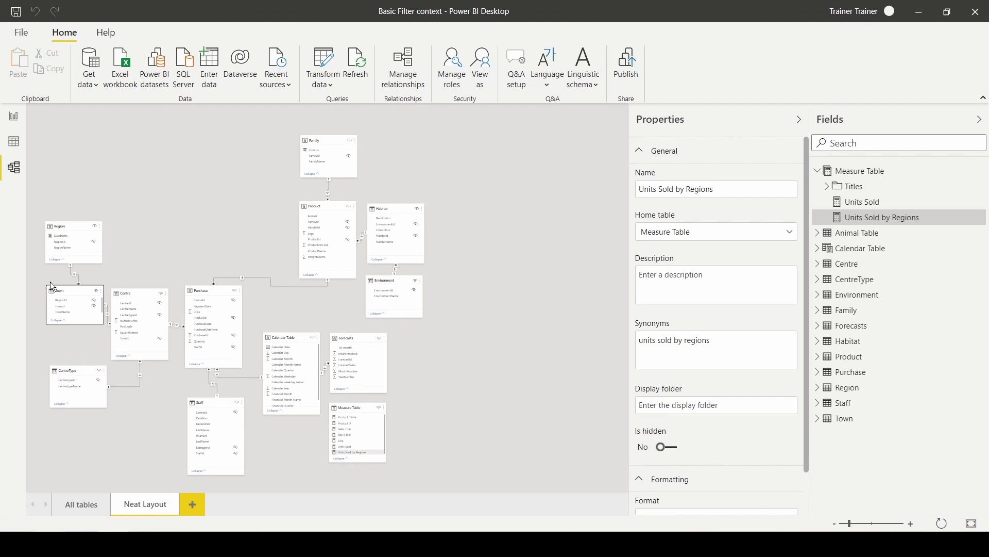
- On the report page, add a Measure Table measure named 'Difference to London'
{"action": "left_click", "coordinate": [14, 117]}
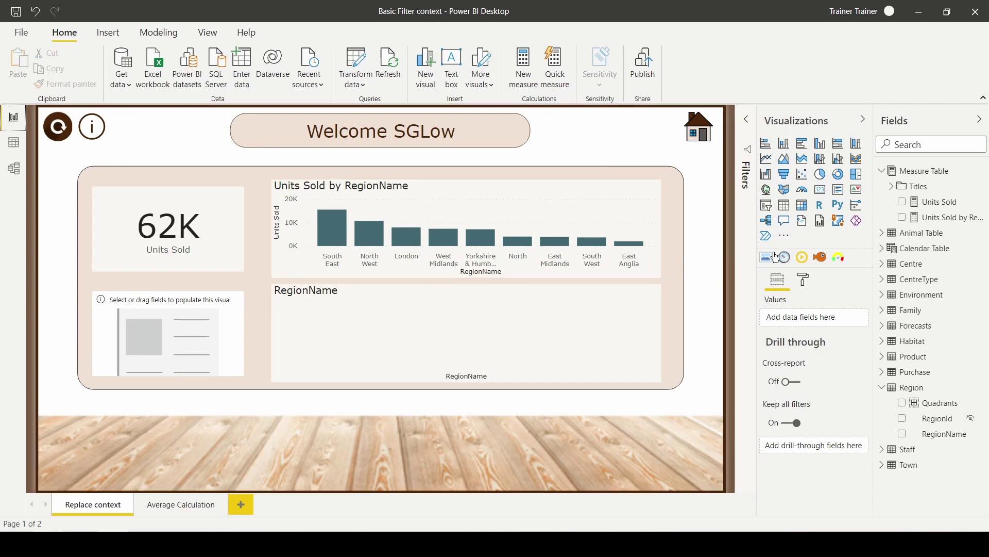
{"action": "right_click", "coordinate": [921, 177]}
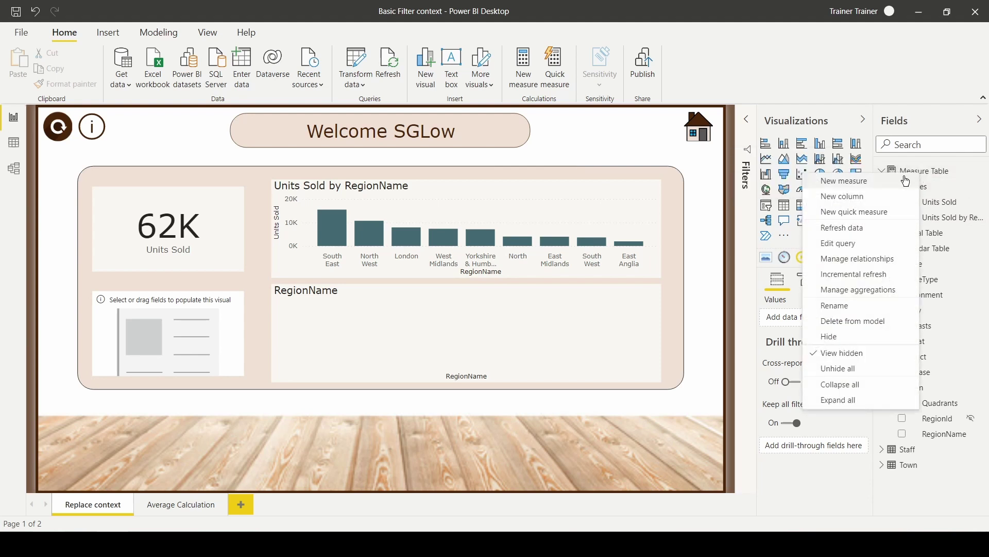
{"action": "left_click", "coordinate": [871, 182]}
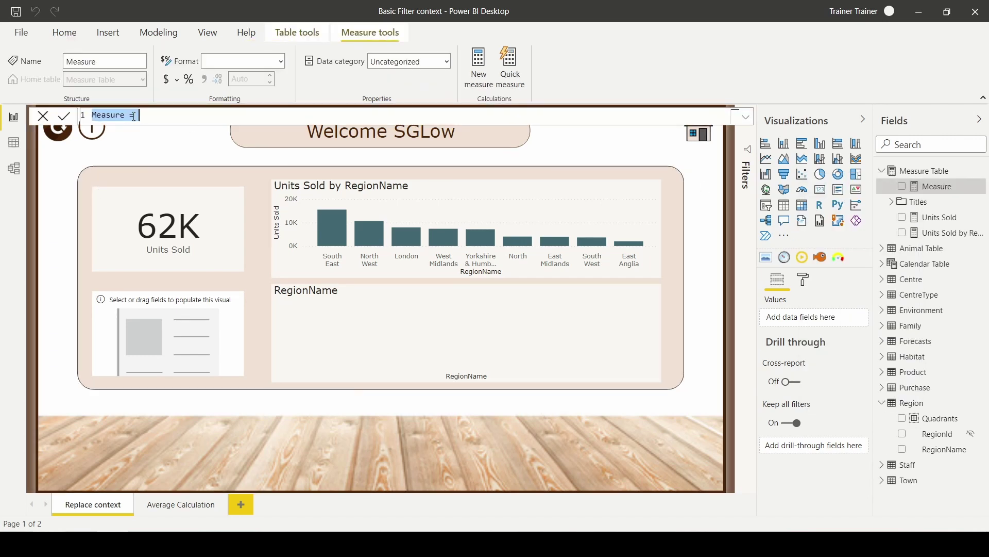
{"action": "scroll", "coordinate": [134, 112], "scroll_direction": "up", "scroll_amount": 5}
{"action": "scroll", "coordinate": [133, 119], "scroll_direction": "up", "scroll_amount": 2}
{"action": "double_click", "coordinate": [142, 133]}
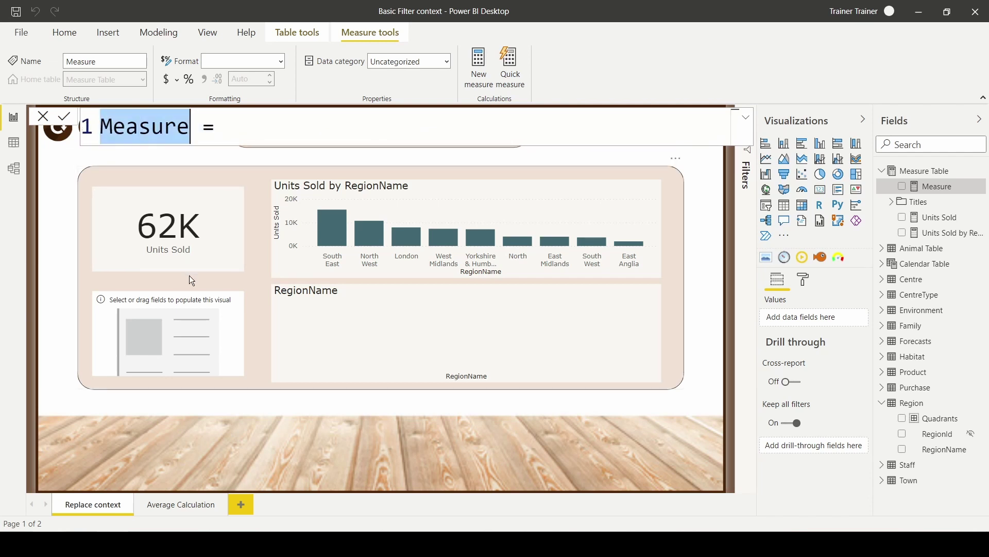
{"action": "type", "text": "Difference to London"}
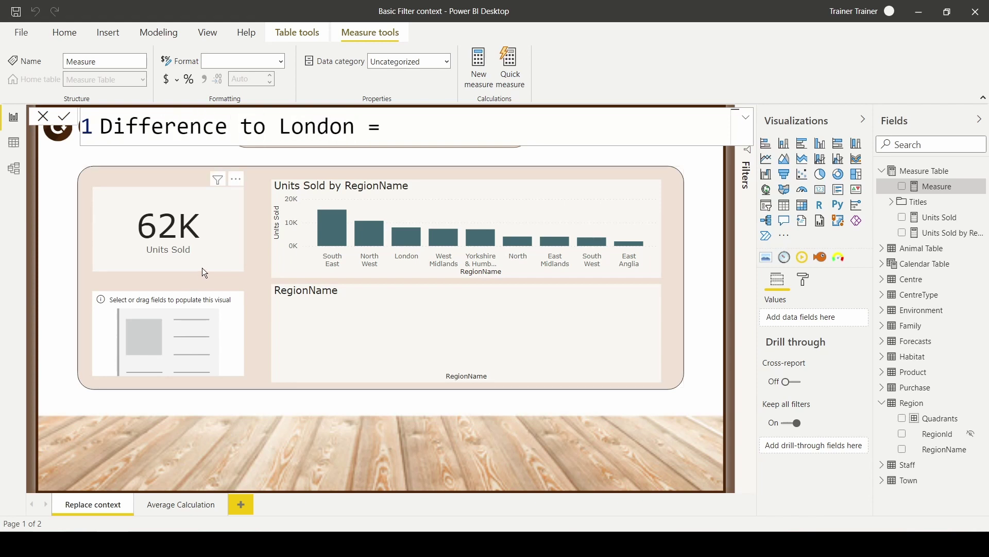
- Begin the formula as CALCULATE(SUM(Purchase[Quantity]) on separate lines
{"action": "left_click", "coordinate": [401, 130]}
{"action": "key", "text": "shift+Return"}
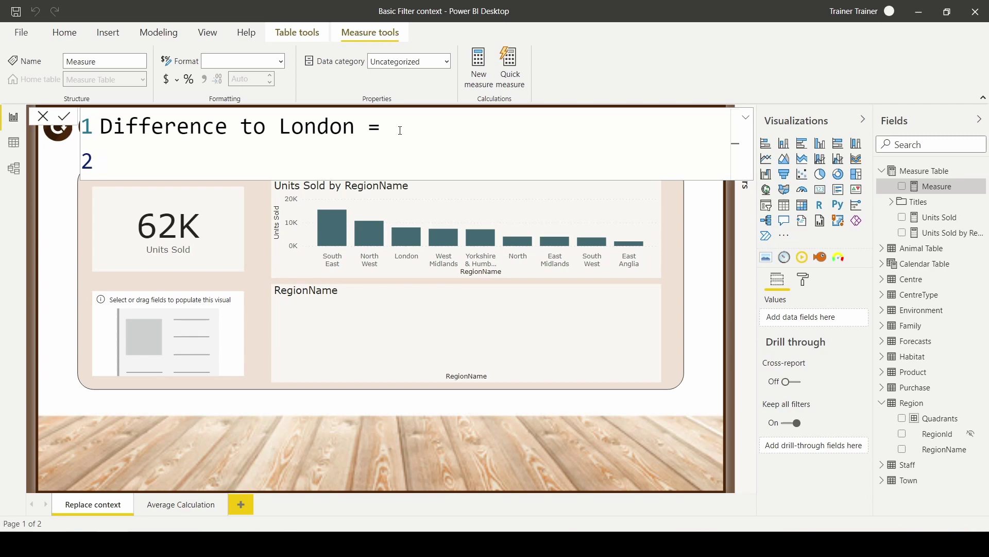
{"action": "type", "text": "CALCULATE("}
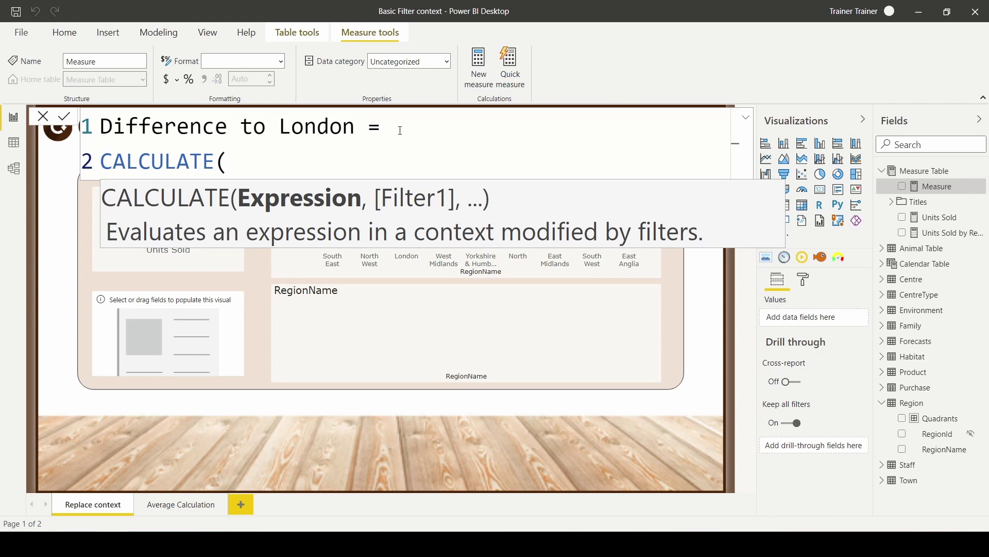
{"action": "key", "text": "shift+Return"}
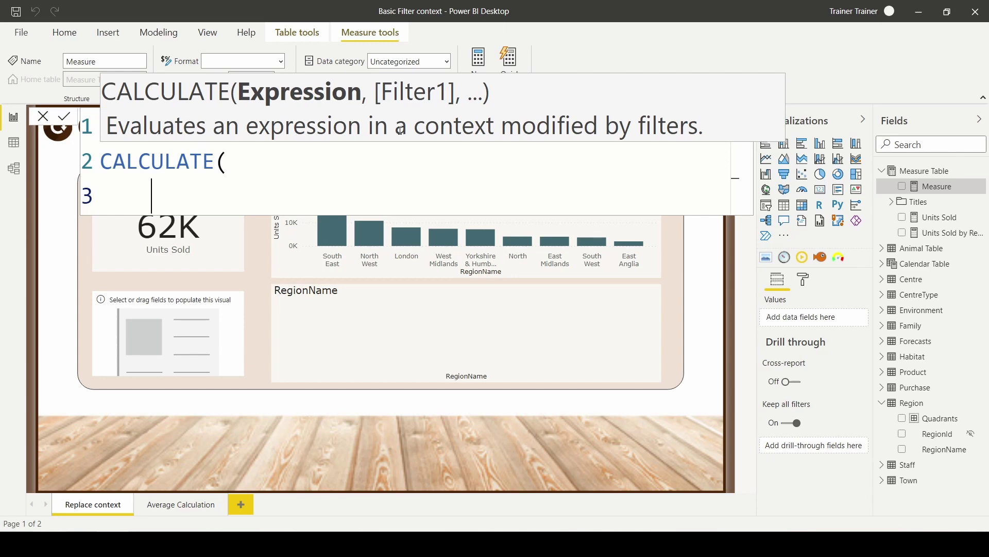
{"action": "type", "text": "SUM(QU"}
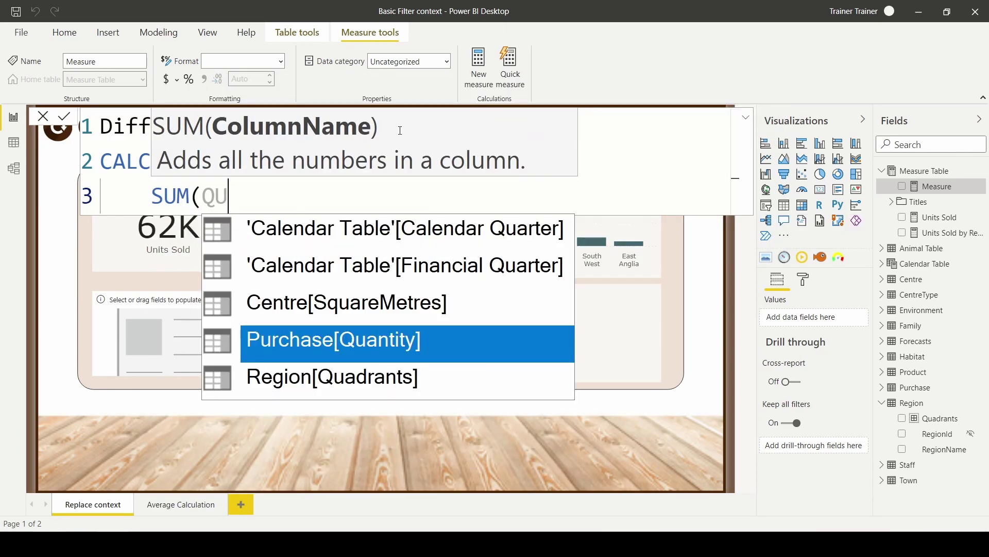
{"action": "key", "text": "Tab"}
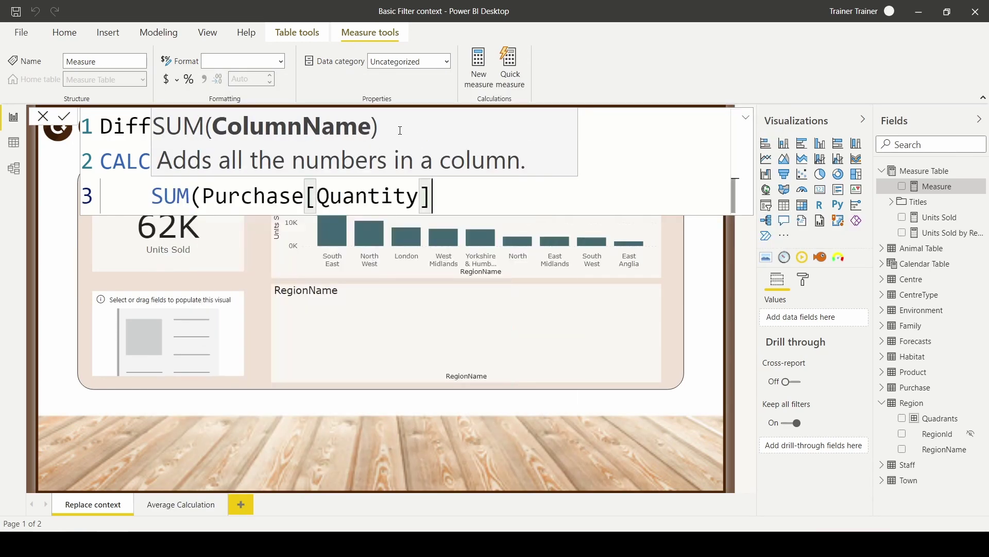
{"action": "type", "text": ")"}
- Add the Region[RegionName] = "London" filter, close the bracket and commit the measure
{"action": "key", "text": "Return"}
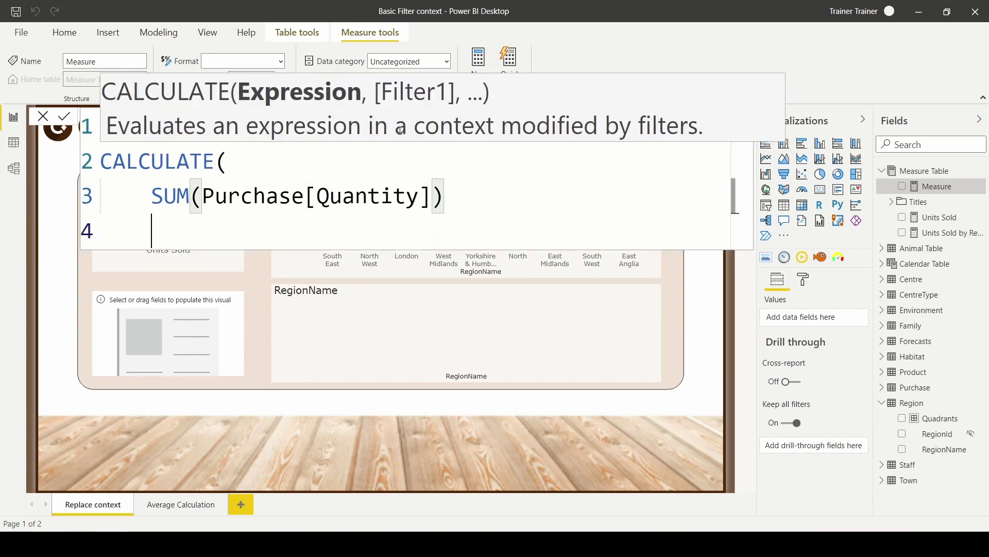
{"action": "type", "text": ","}
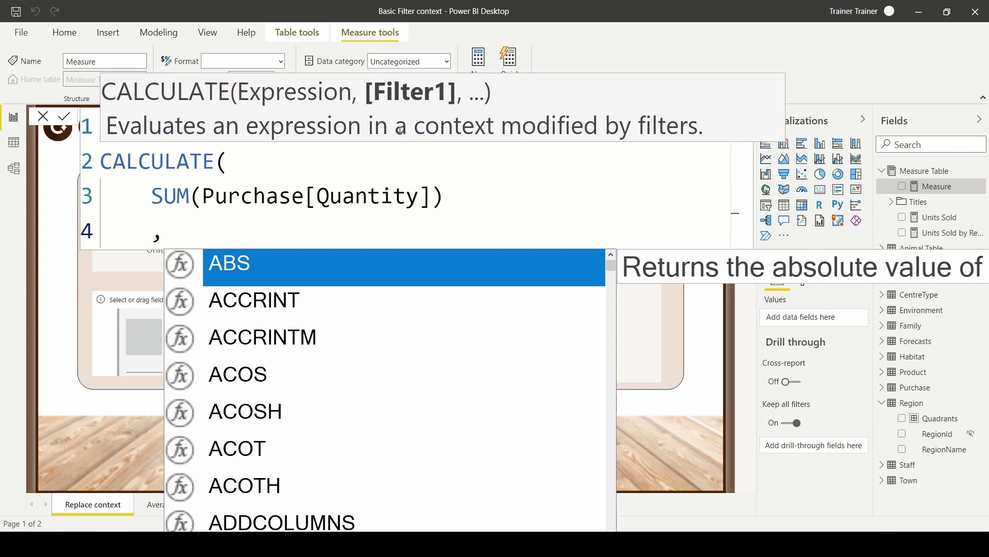
{"action": "type", "text": "Regio"}
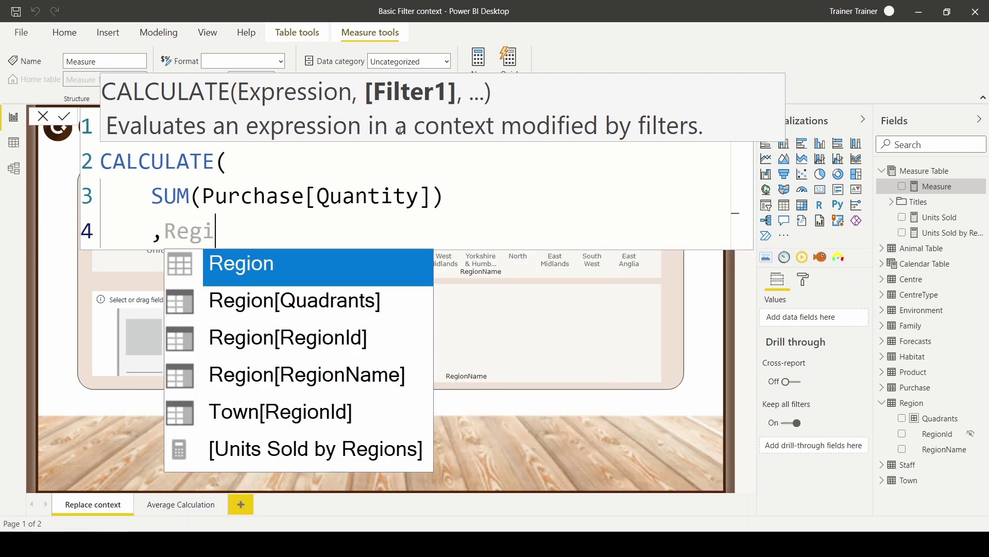
{"action": "key", "text": "Down"}
{"action": "key", "text": "Down"}
{"action": "key", "text": "Down"}
{"action": "key", "text": "Tab"}
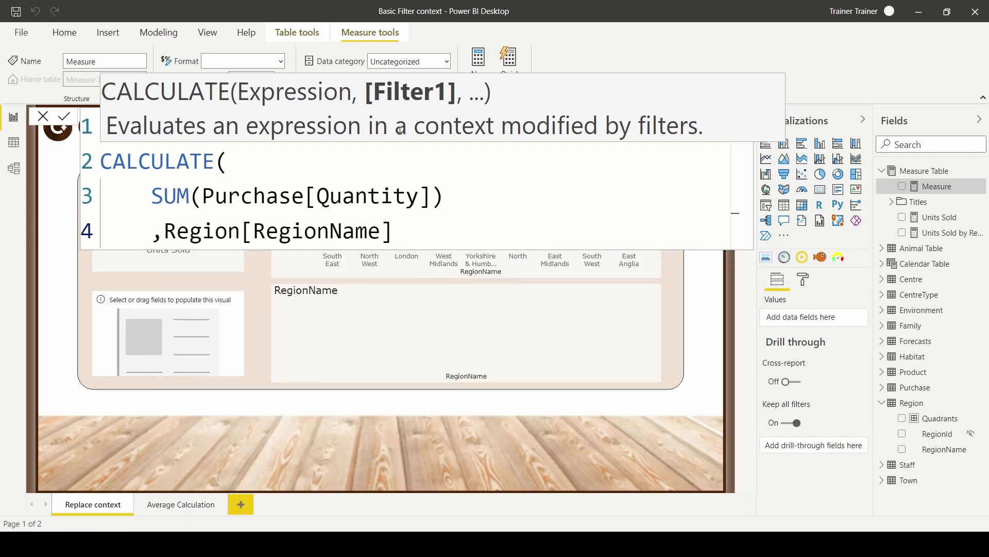
{"action": "type", "text": "= \"London\""}
{"action": "key", "text": "shift+Return"}
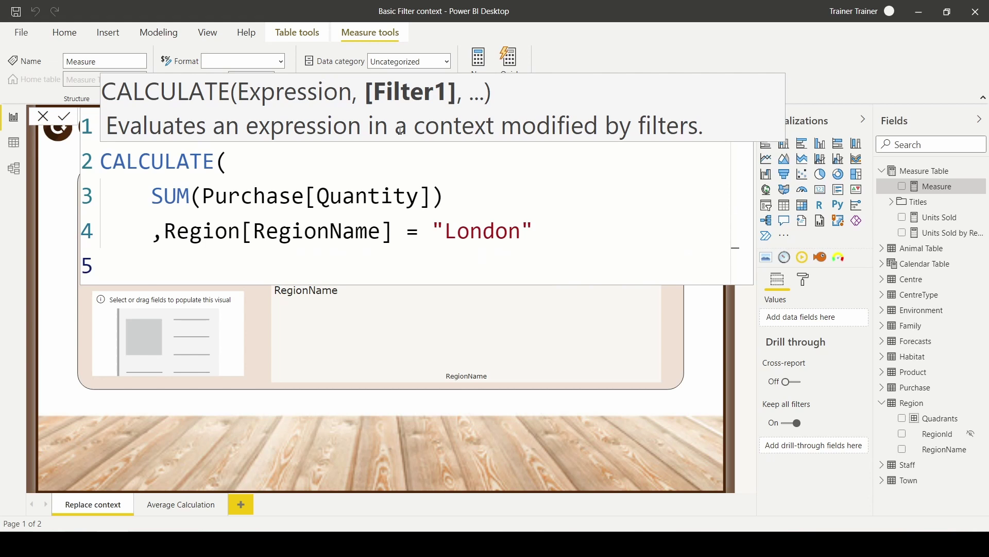
{"action": "type", "text": ")"}
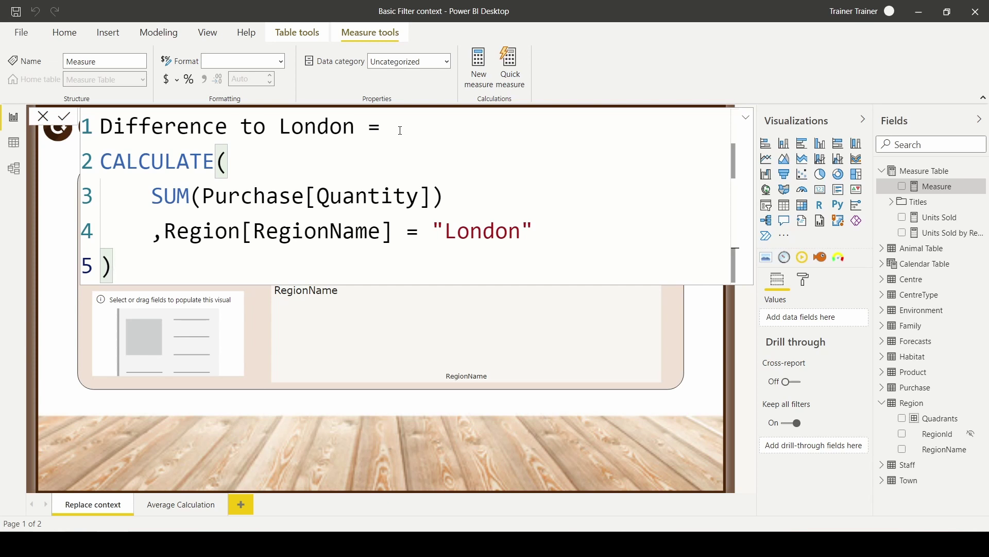
{"action": "key", "text": "Return"}
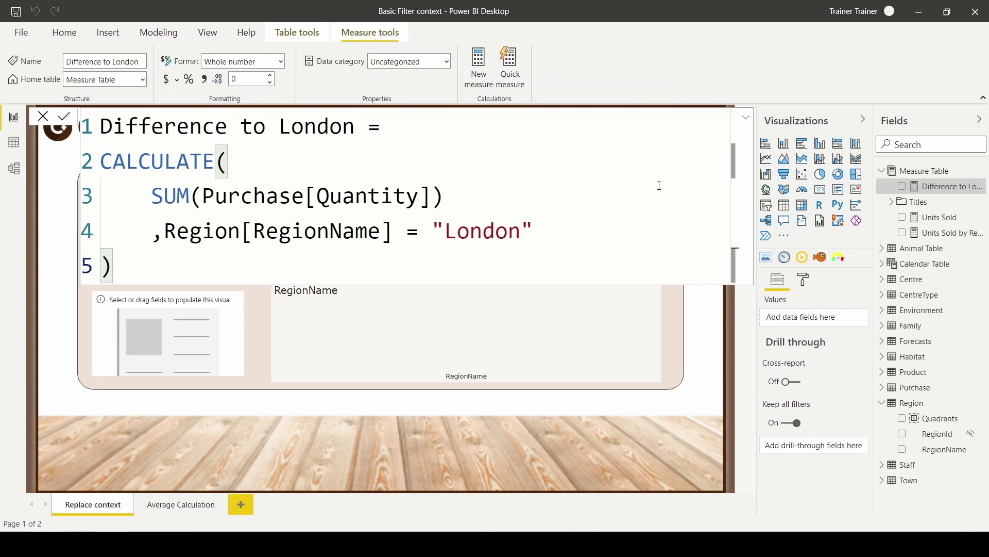
{"action": "left_click", "coordinate": [134, 336]}
{"action": "left_click", "coordinate": [902, 186]}
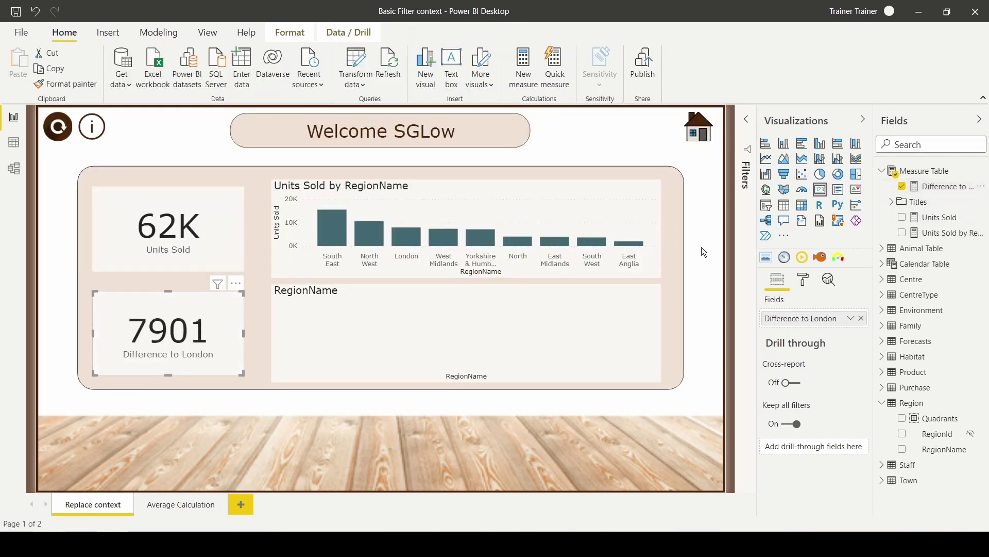
{"action": "left_click", "coordinate": [569, 335]}
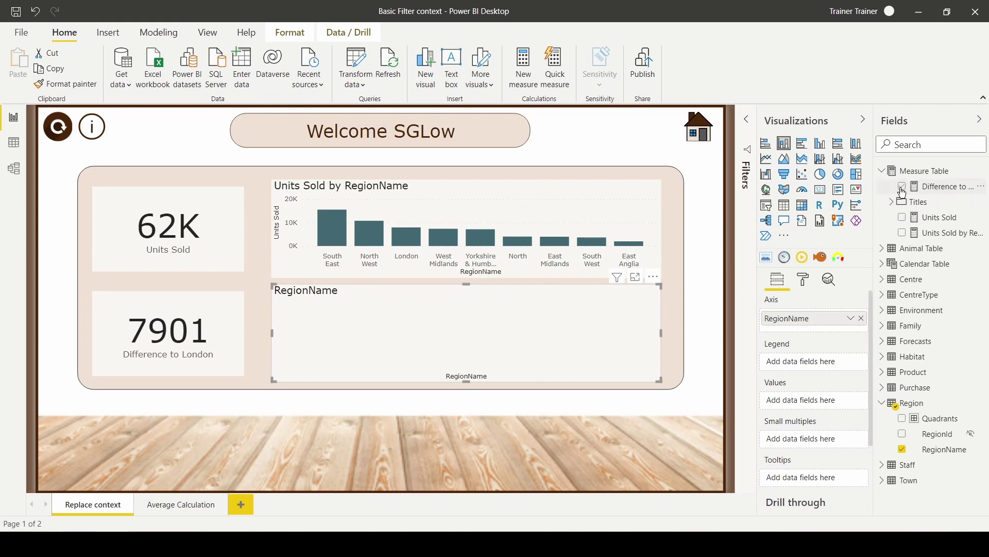
{"action": "left_click", "coordinate": [902, 186]}
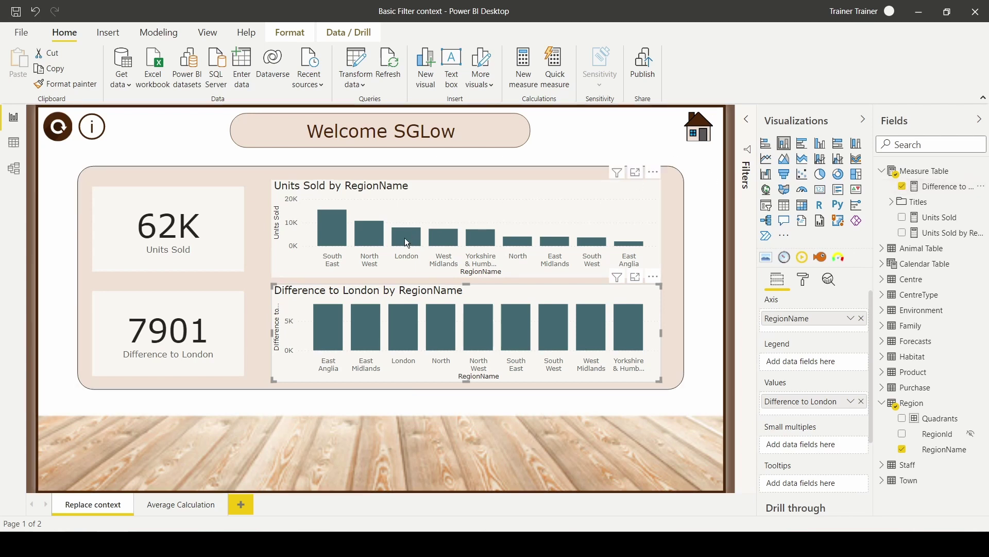
{"action": "mouse_move", "coordinate": [408, 242]}
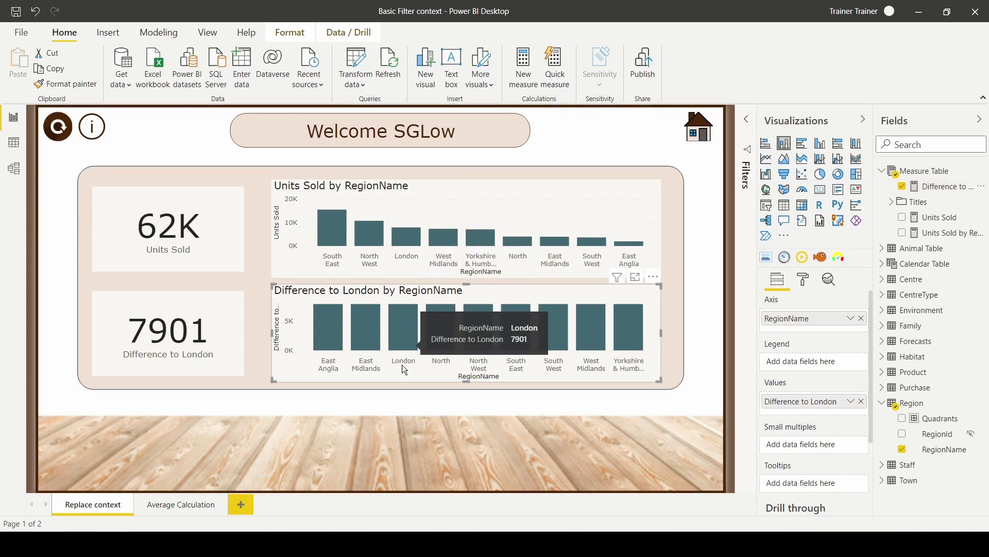
{"action": "left_click", "coordinate": [434, 450]}
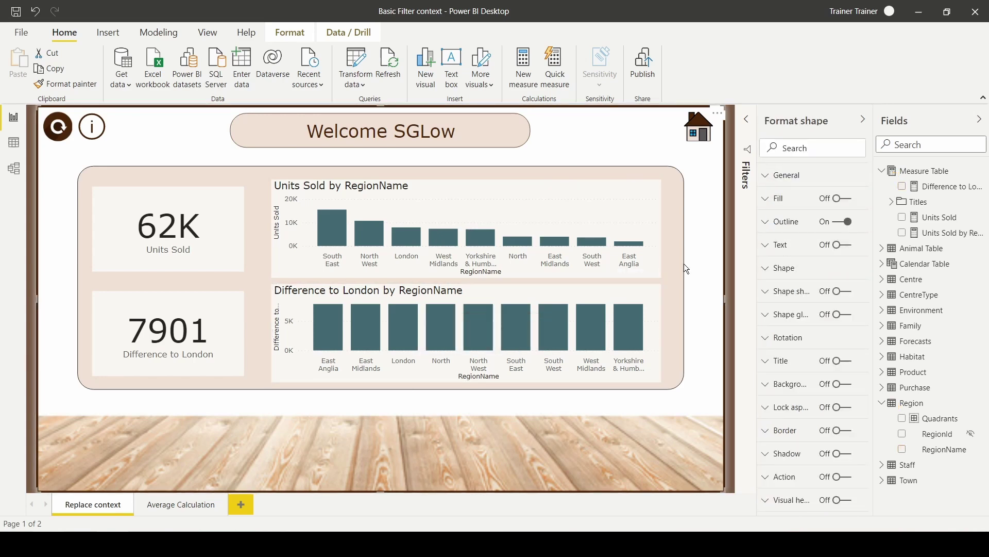
{"action": "key", "text": "Escape"}
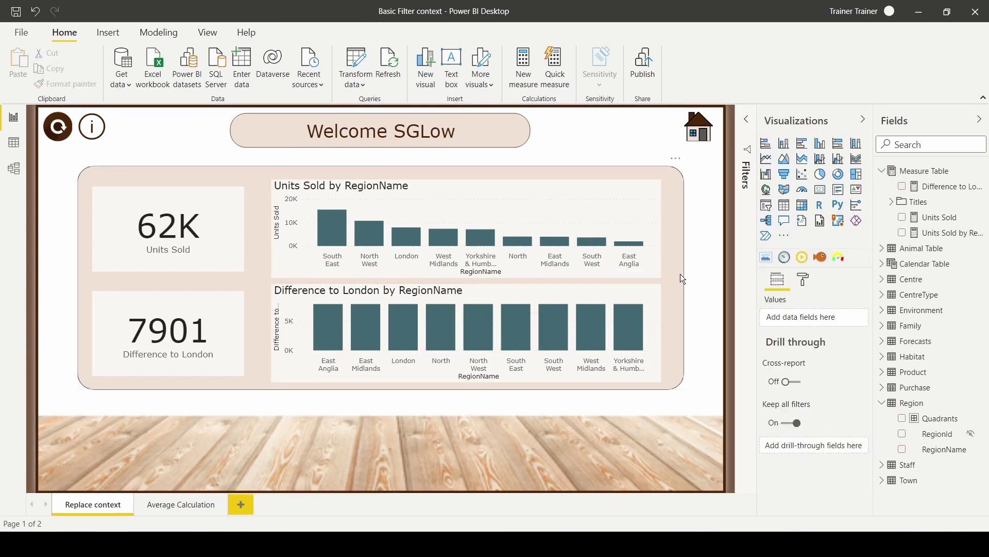
- Insert a slicer as a wide strip along the bottom showing RegionName
{"action": "left_click", "coordinate": [767, 205]}
{"action": "left_click_drag", "start_coordinate": [227, 251], "coordinate": [168, 400]}
{"action": "left_click_drag", "start_coordinate": [236, 324], "coordinate": [641, 421]}
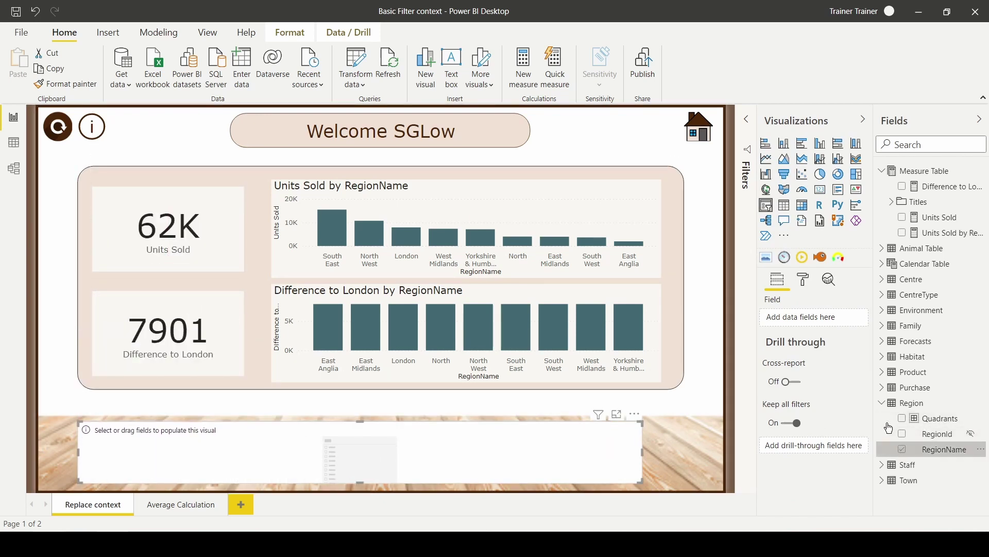
{"action": "left_click", "coordinate": [902, 449]}
- Set the slicer orientation to Horizontal and select North West
{"action": "left_click", "coordinate": [804, 281]}
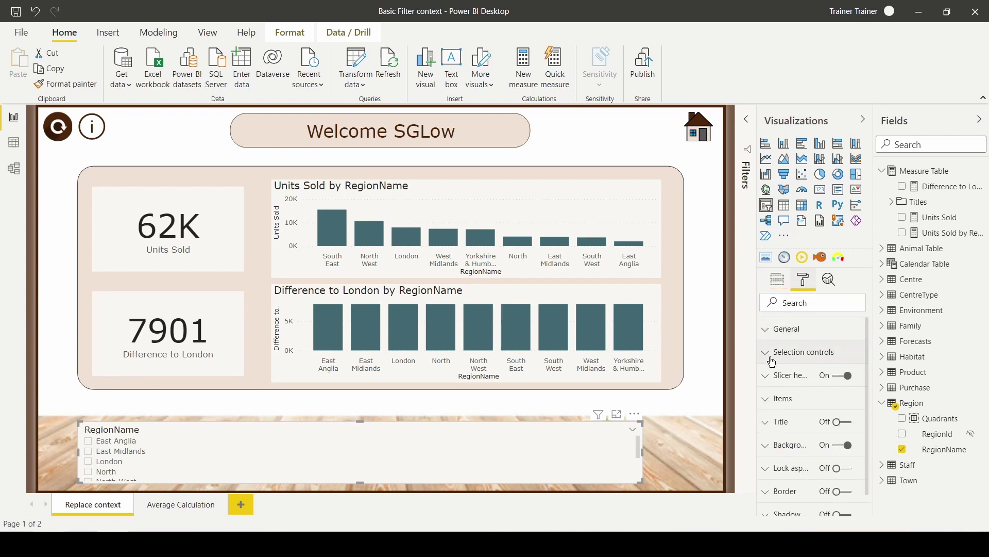
{"action": "left_click", "coordinate": [767, 330]}
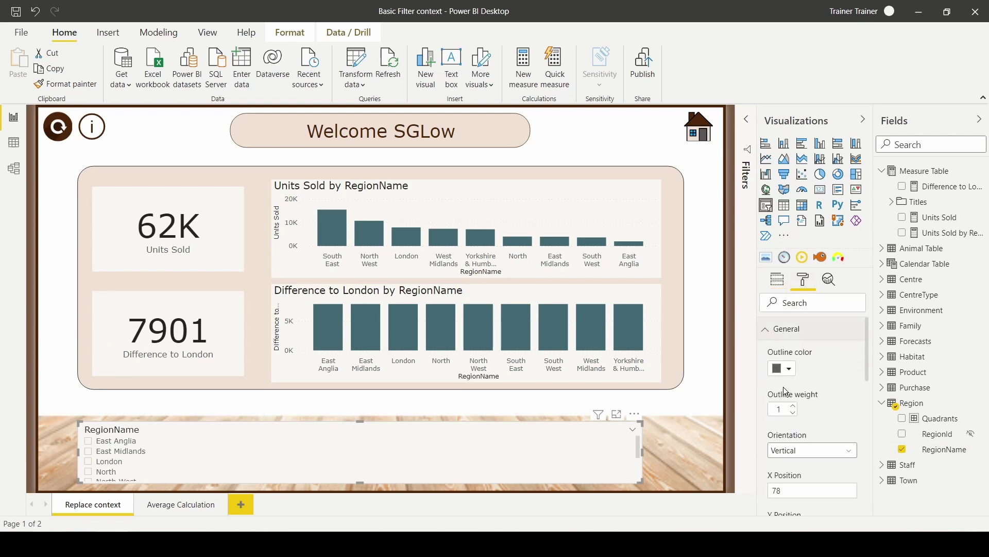
{"action": "left_click", "coordinate": [790, 456]}
{"action": "left_click", "coordinate": [791, 480]}
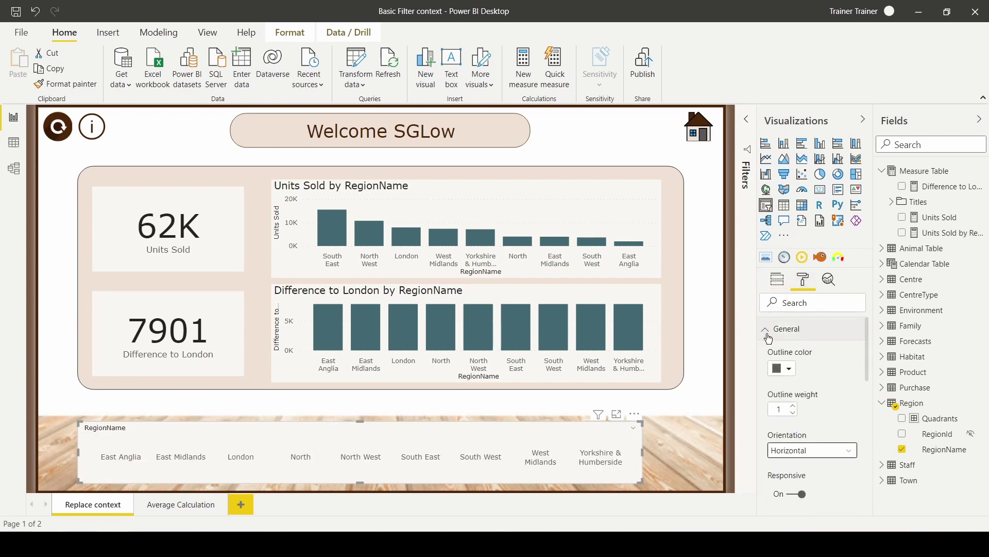
{"action": "left_click", "coordinate": [767, 330]}
{"action": "left_click", "coordinate": [769, 382]}
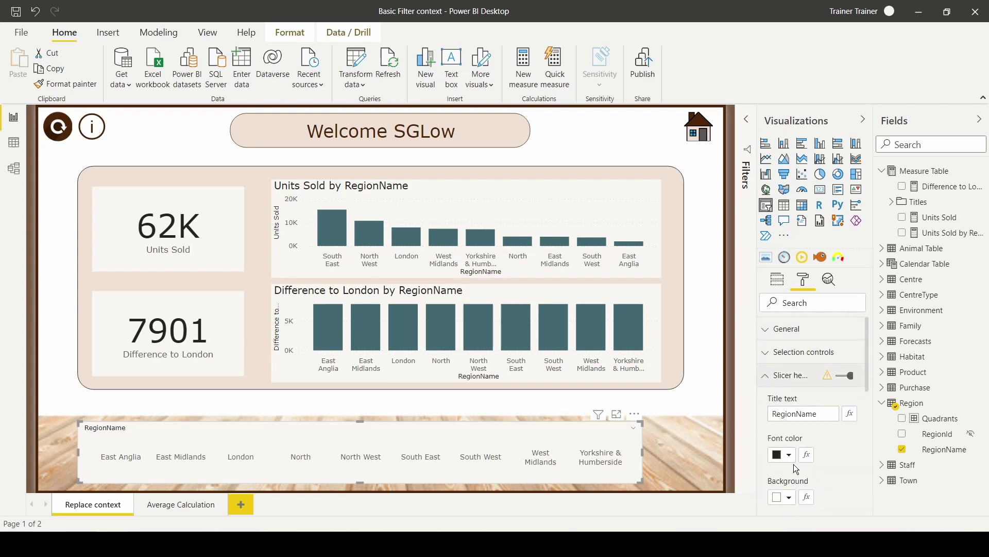
{"action": "scroll", "coordinate": [814, 453], "scroll_direction": "down", "scroll_amount": 3}
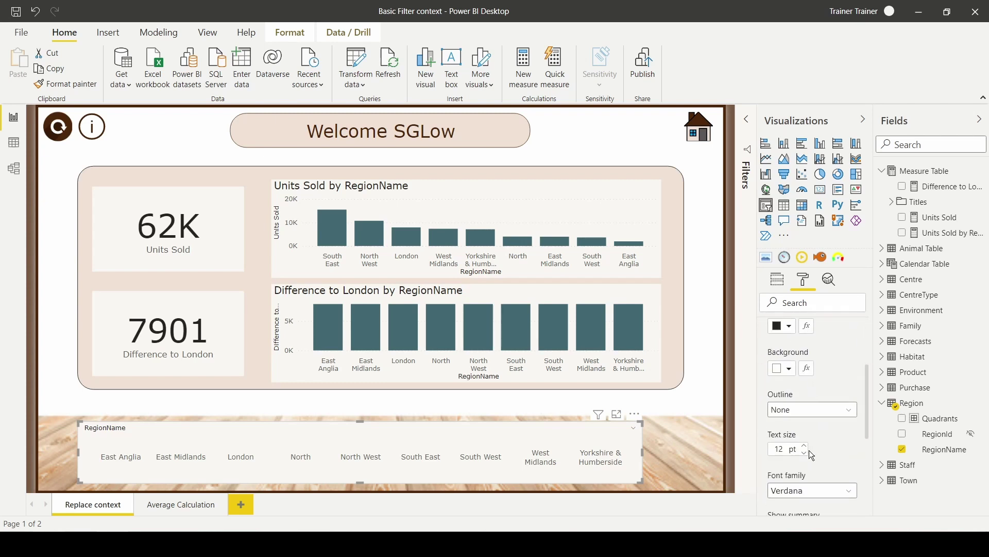
{"action": "left_click", "coordinate": [364, 468]}
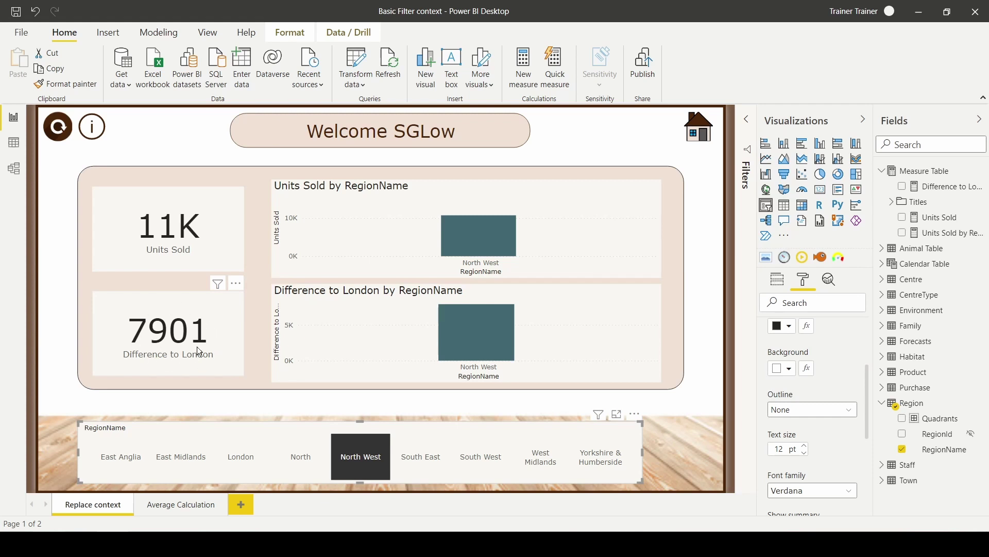
- Clear North West and change Difference to London to SUM(Purchase[Quantity]) minus the London CALCULATE
{"action": "left_click", "coordinate": [367, 462]}
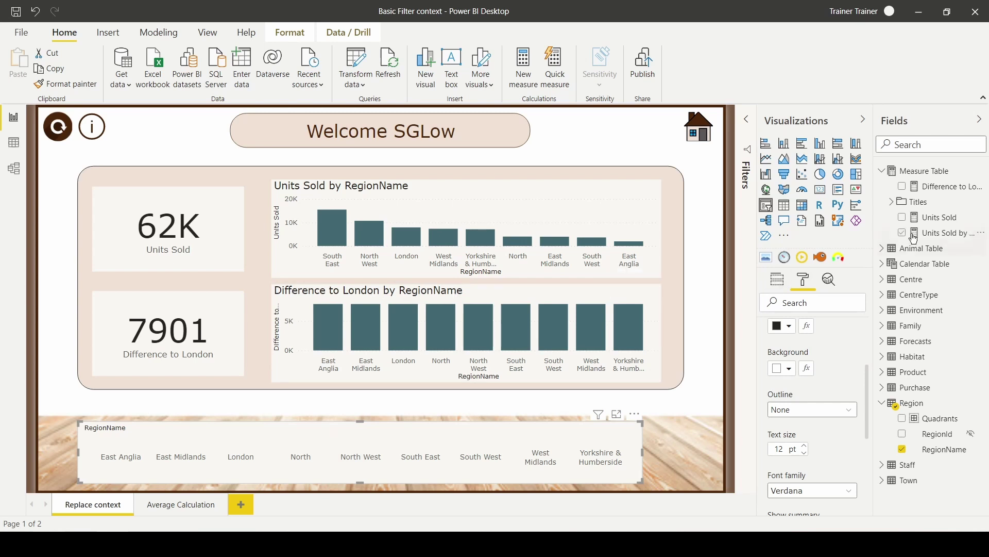
{"action": "left_click", "coordinate": [940, 188]}
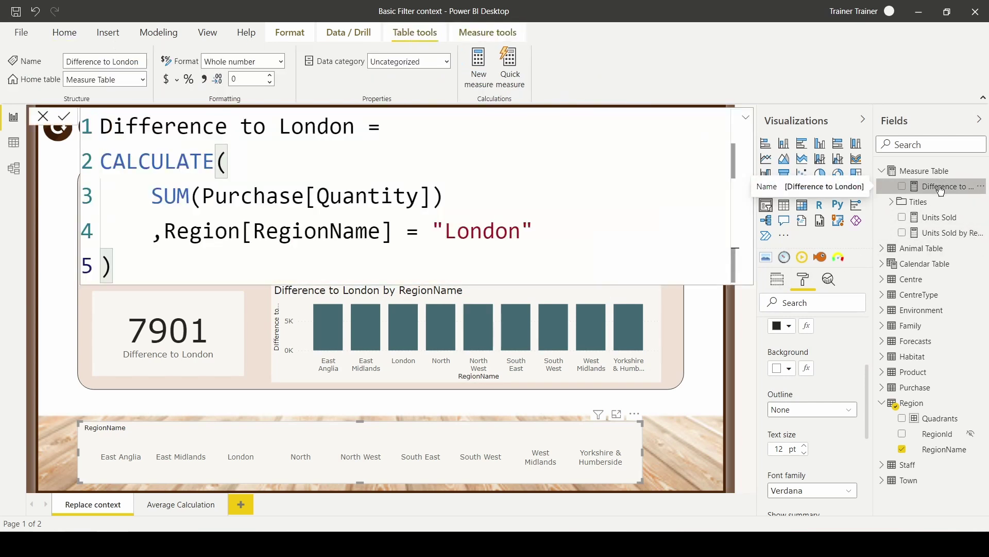
{"action": "left_click", "coordinate": [105, 166]}
{"action": "key", "text": "Return"}
{"action": "key", "text": "Return"}
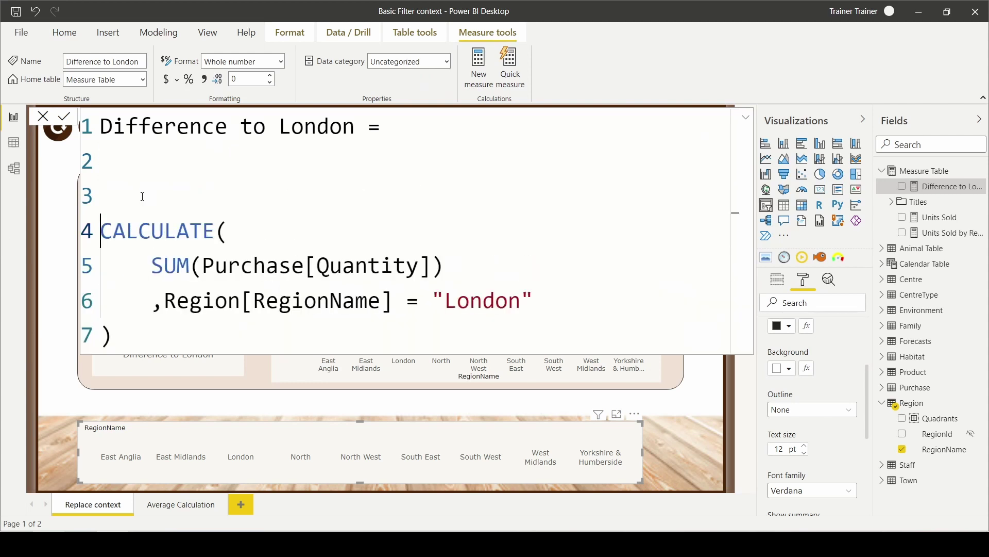
{"action": "key", "text": "Up"}
{"action": "key", "text": "Up"}
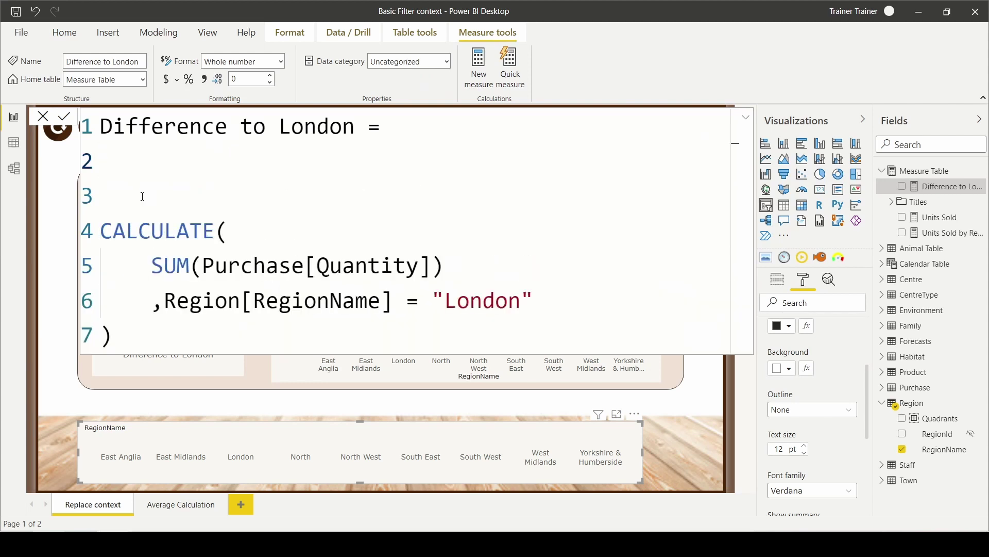
{"action": "type", "text": "SUM("}
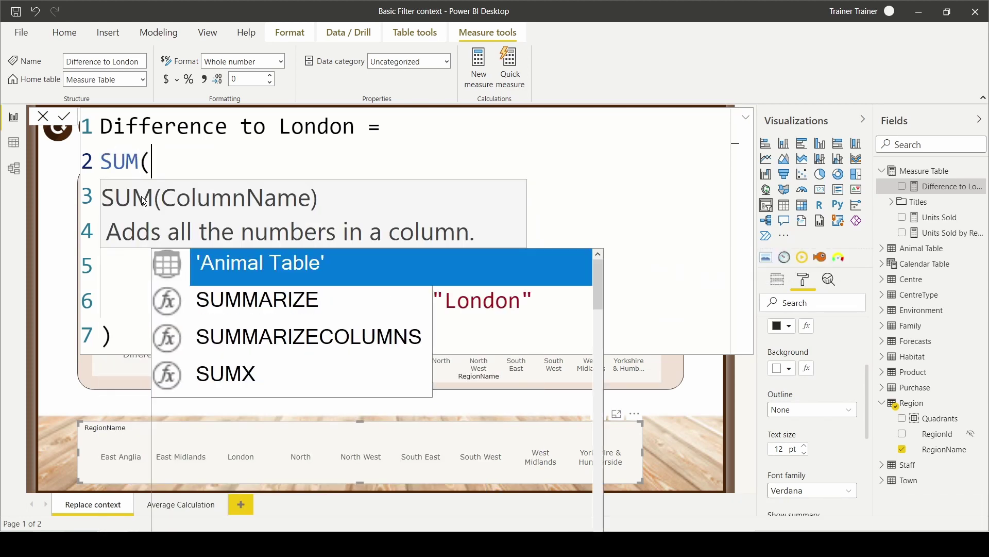
{"action": "type", "text": "qu"}
{"action": "key", "text": "Tab"}
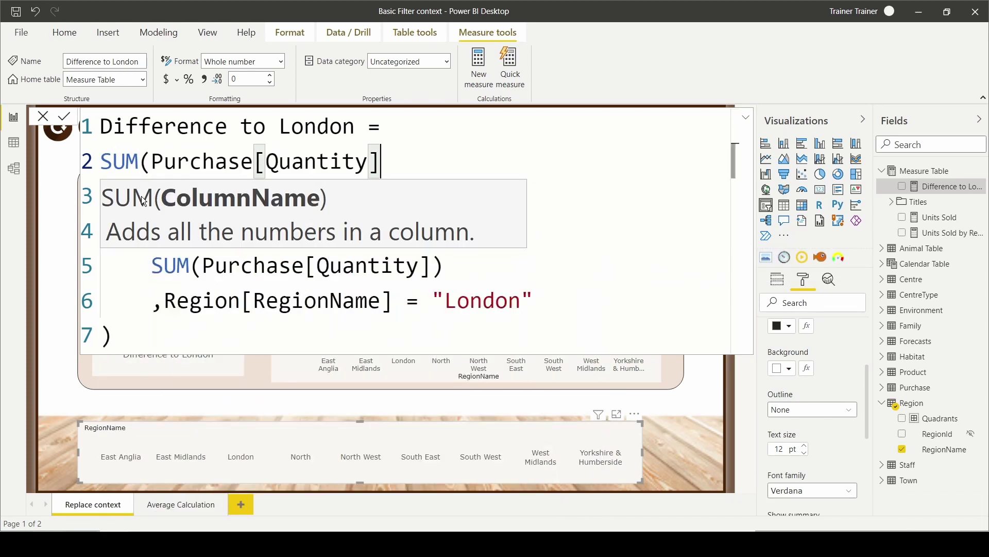
{"action": "type", "text": ")"}
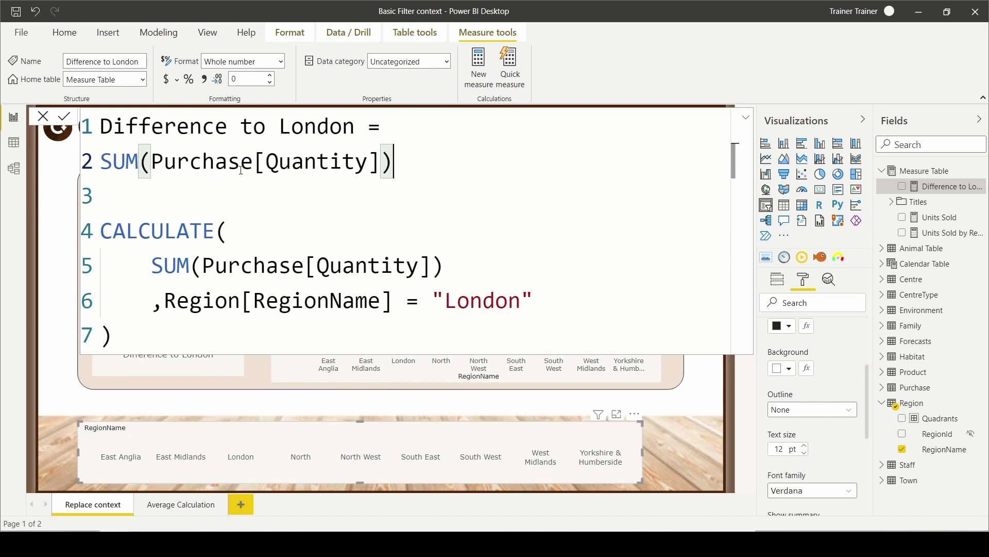
{"action": "key", "text": "Down"}
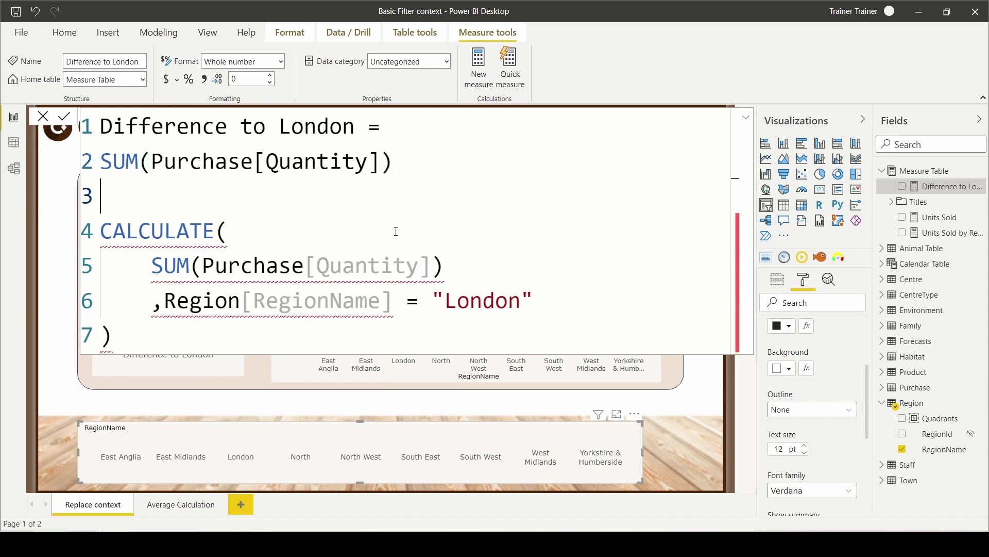
{"action": "type", "text": "-"}
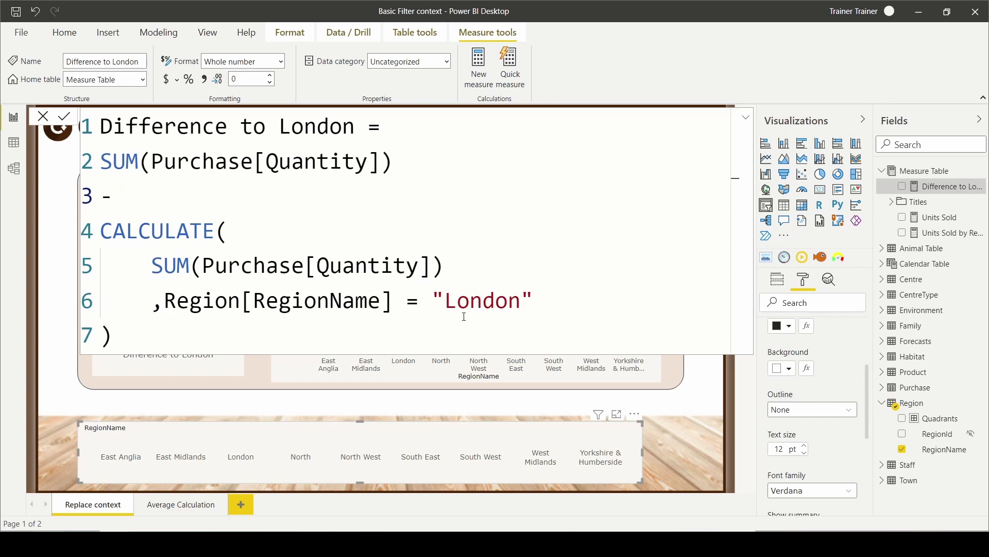
{"action": "key", "text": "Return"}
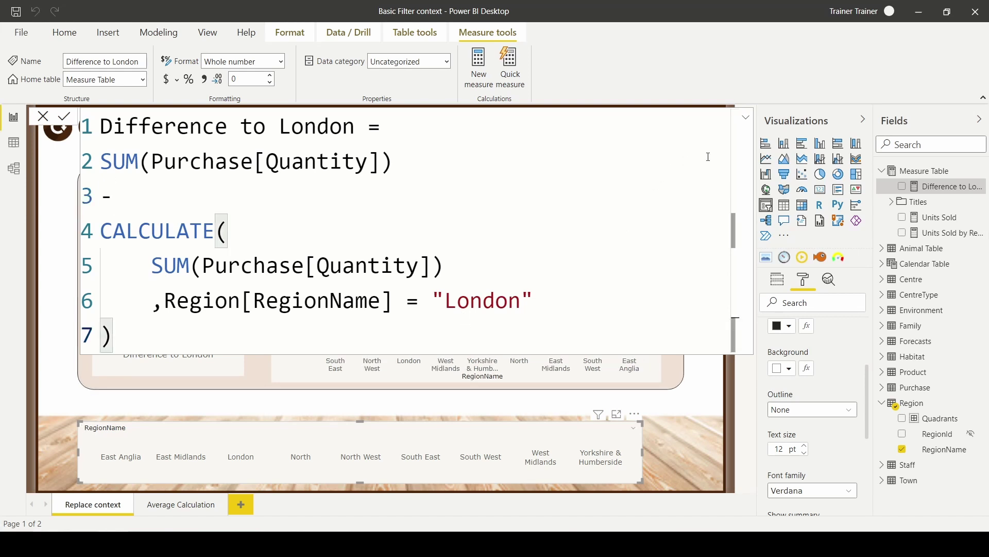
{"action": "left_click", "coordinate": [750, 121]}
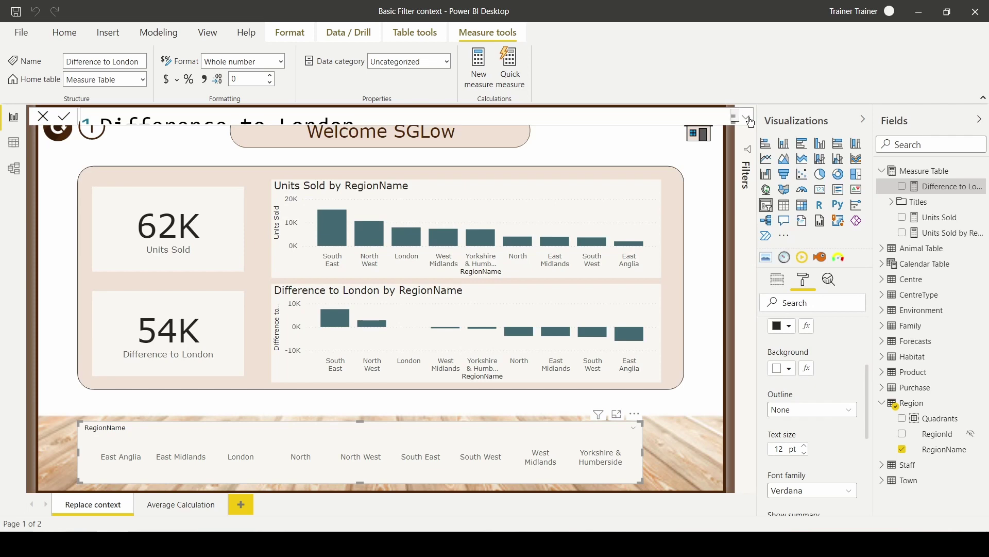
- Filter the Region table data to East Anglia, then review the measure formula on the report
{"action": "left_click", "coordinate": [14, 142]}
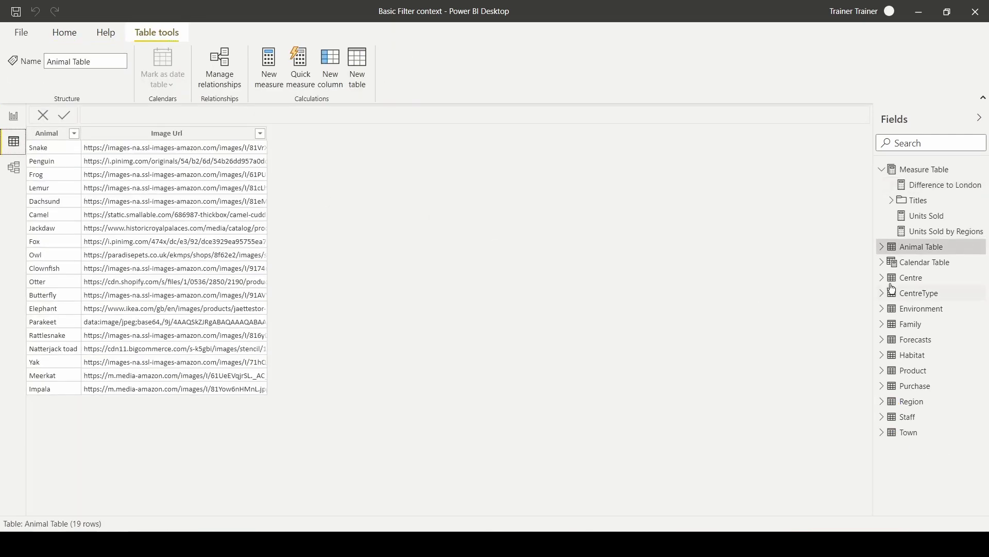
{"action": "left_click", "coordinate": [911, 407]}
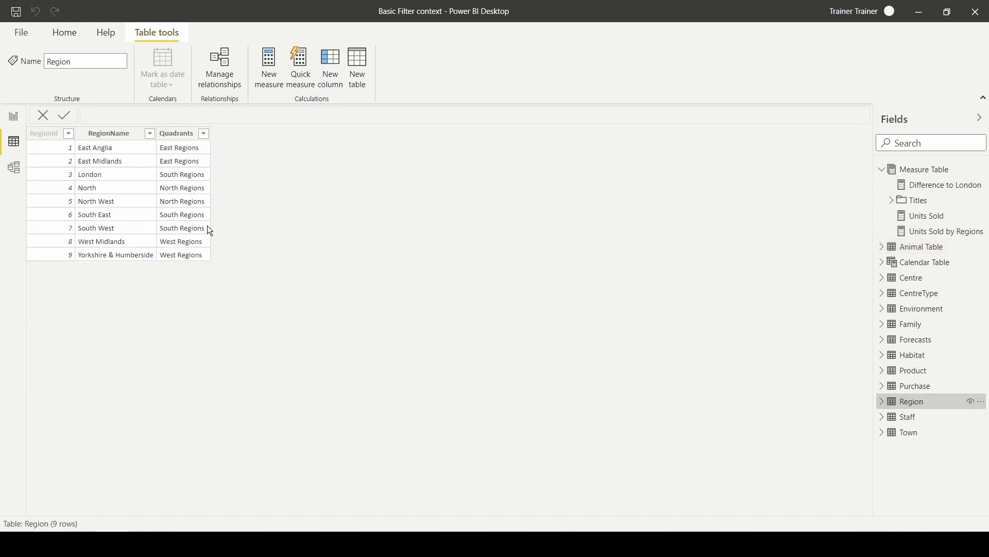
{"action": "left_click", "coordinate": [150, 134]}
{"action": "left_click", "coordinate": [176, 268]}
{"action": "left_click", "coordinate": [176, 279]}
{"action": "left_click", "coordinate": [260, 393]}
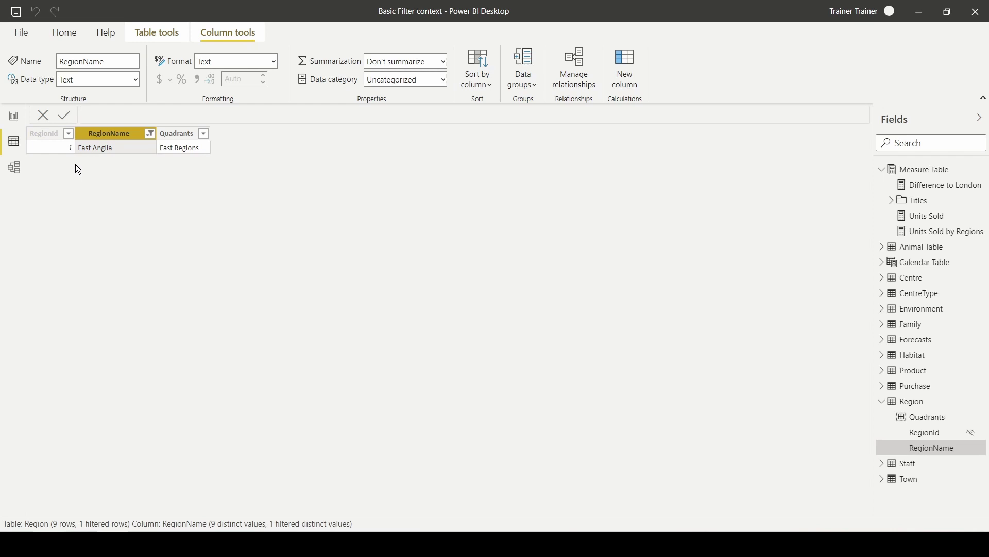
{"action": "left_click", "coordinate": [13, 116]}
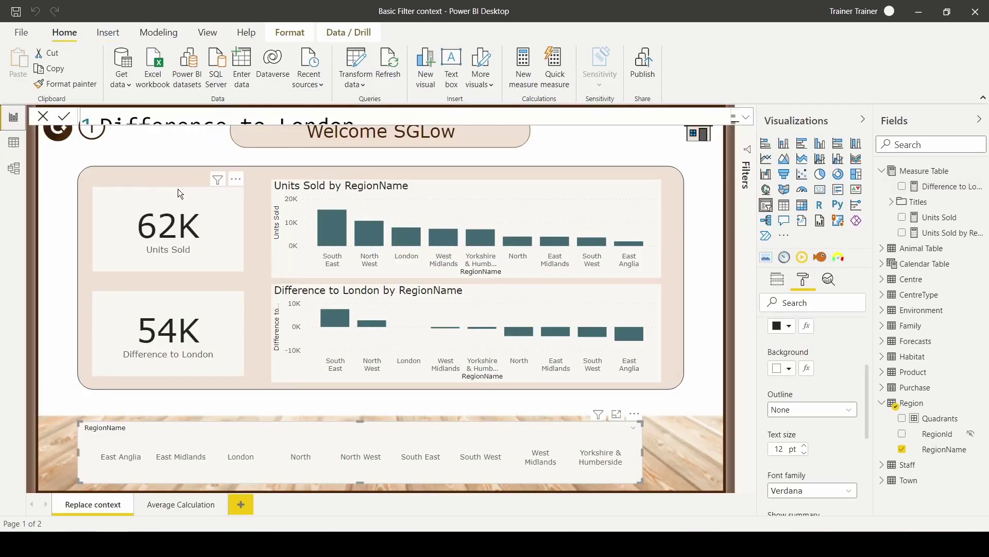
{"action": "left_click", "coordinate": [746, 117]}
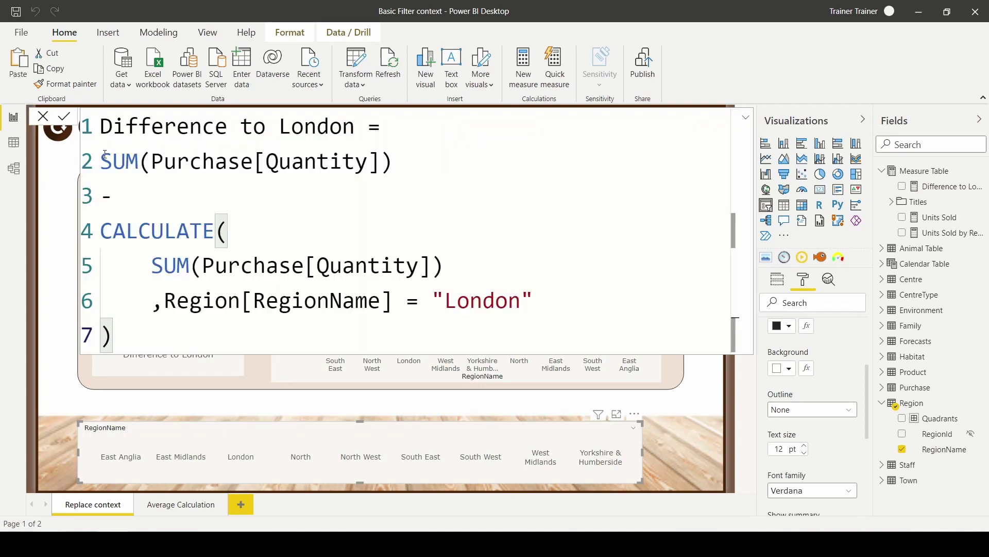
- Change the Region table's RegionName filter to London only and return to the report
{"action": "left_click", "coordinate": [13, 142]}
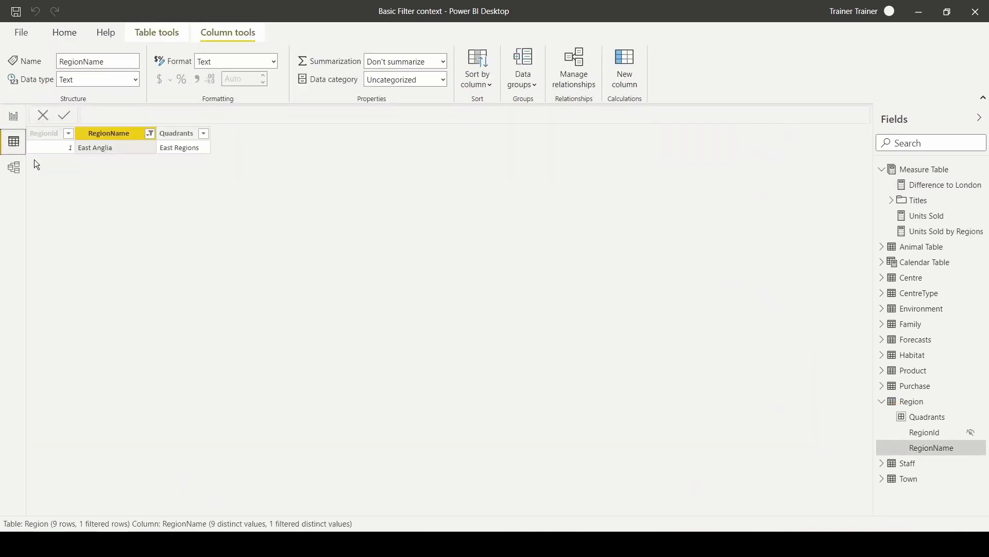
{"action": "left_click", "coordinate": [150, 134]}
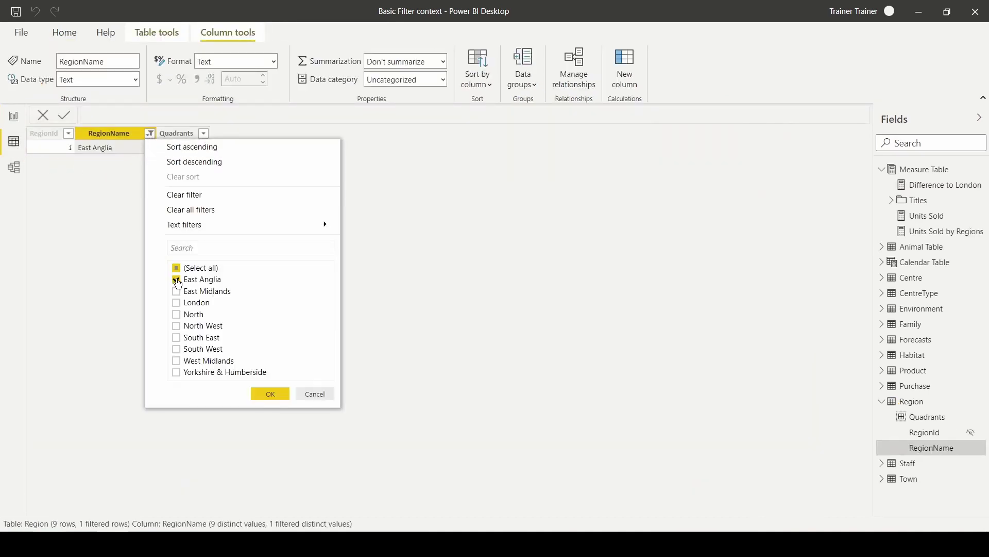
{"action": "left_click", "coordinate": [177, 281]}
{"action": "left_click", "coordinate": [176, 303]}
{"action": "left_click", "coordinate": [271, 396]}
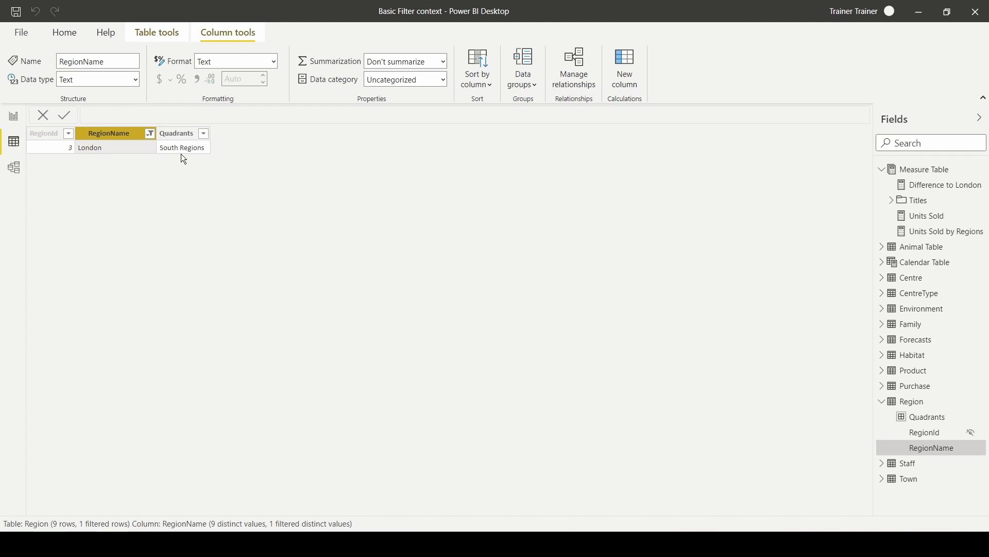
{"action": "left_click", "coordinate": [13, 117]}
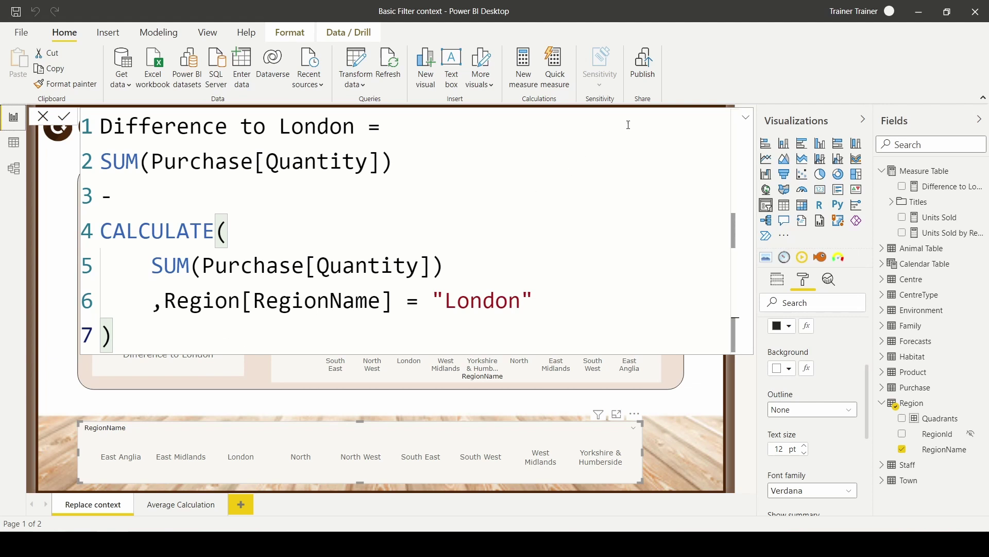
- Collapse the expanded formula and move to the 'Average Calculation' page
{"action": "left_click", "coordinate": [746, 118]}
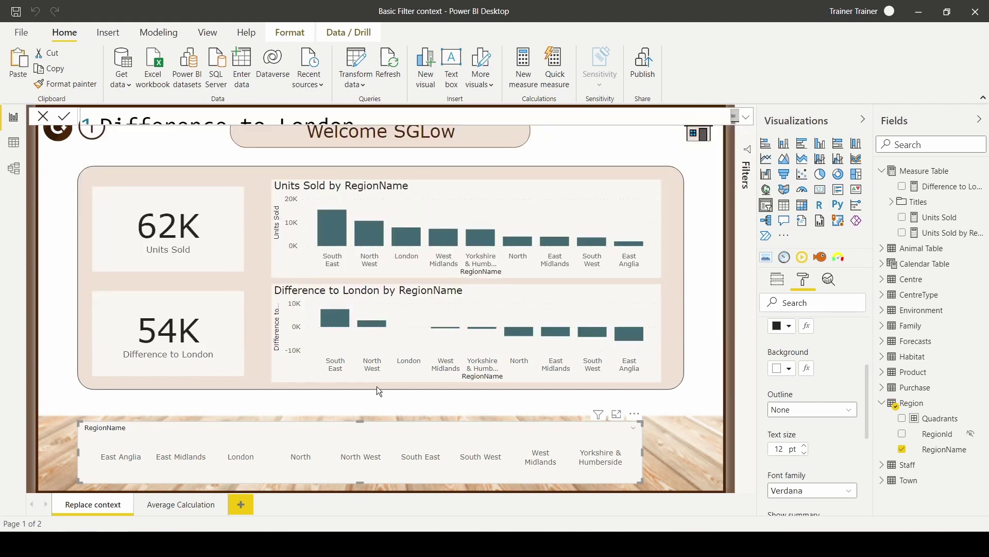
{"action": "left_click", "coordinate": [175, 507]}
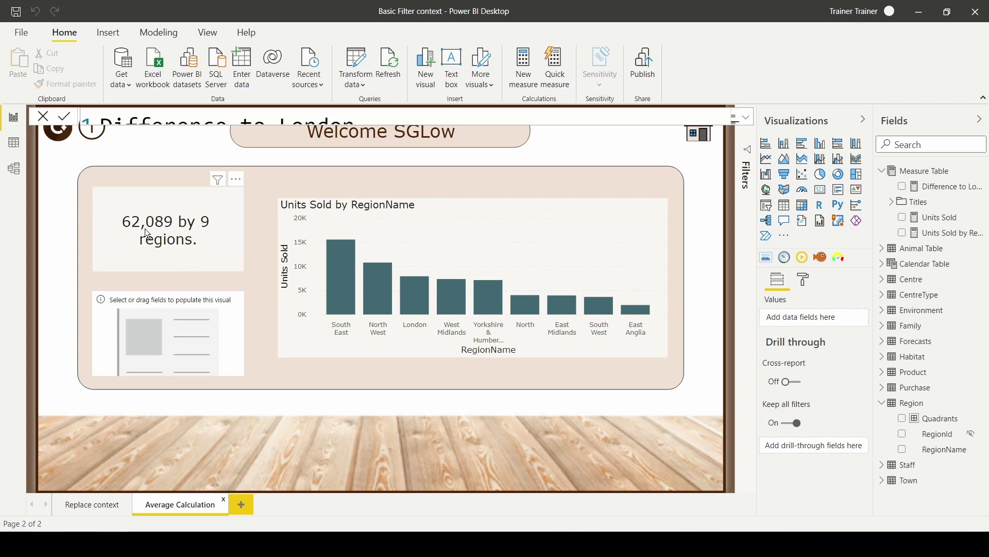
- Add a new Measure Table measure named 'Average units sold by region'
{"action": "right_click", "coordinate": [925, 174]}
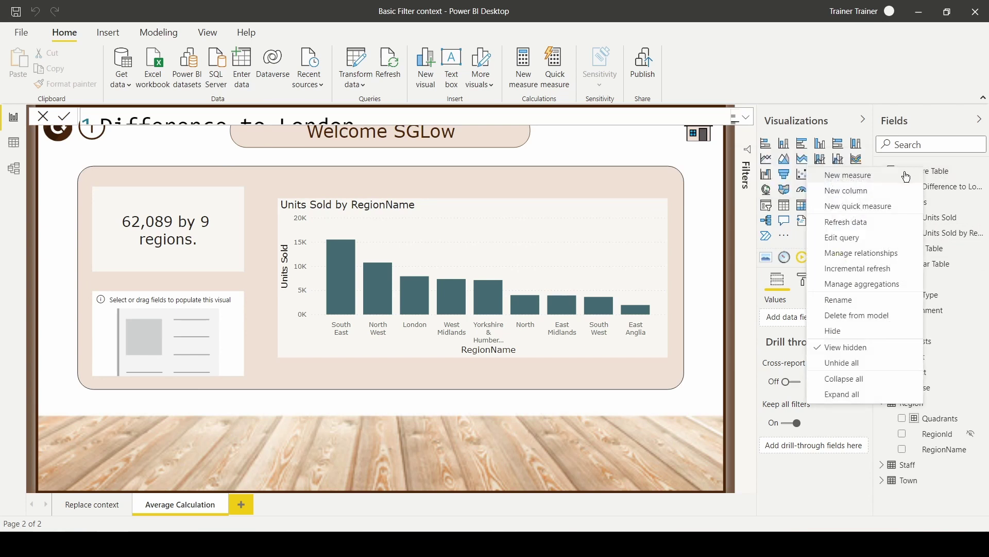
{"action": "left_click", "coordinate": [904, 174]}
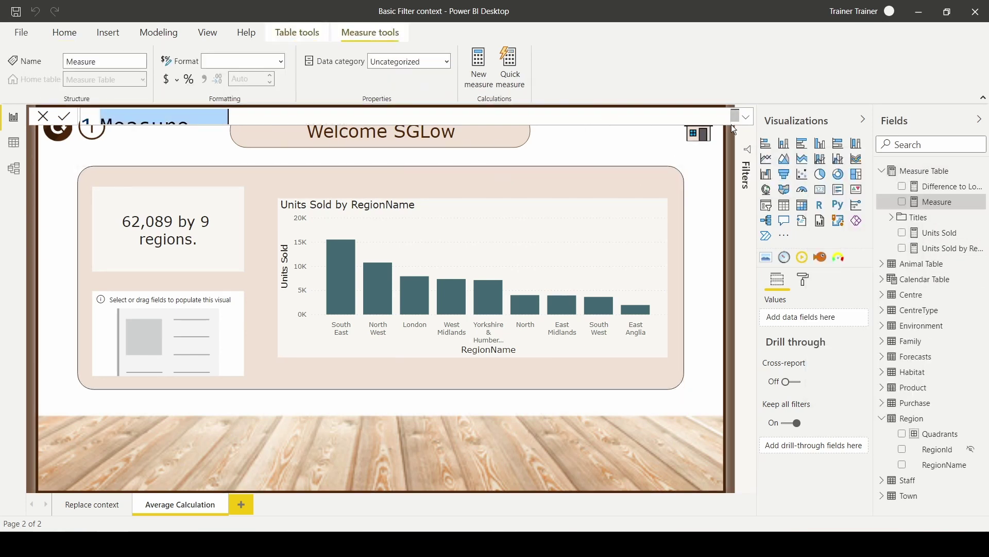
{"action": "left_click", "coordinate": [747, 118]}
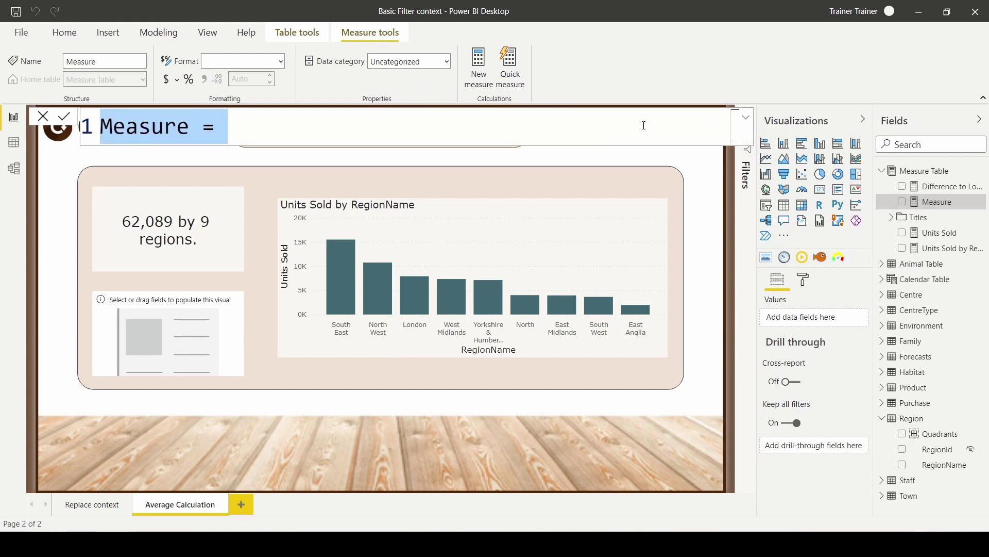
{"action": "double_click", "coordinate": [172, 125]}
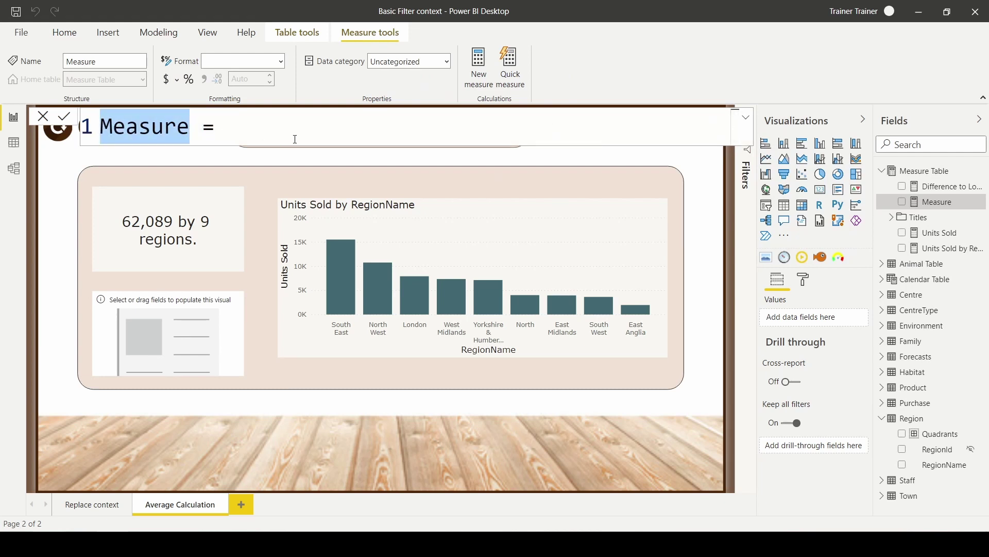
{"action": "type", "text": "Average "}
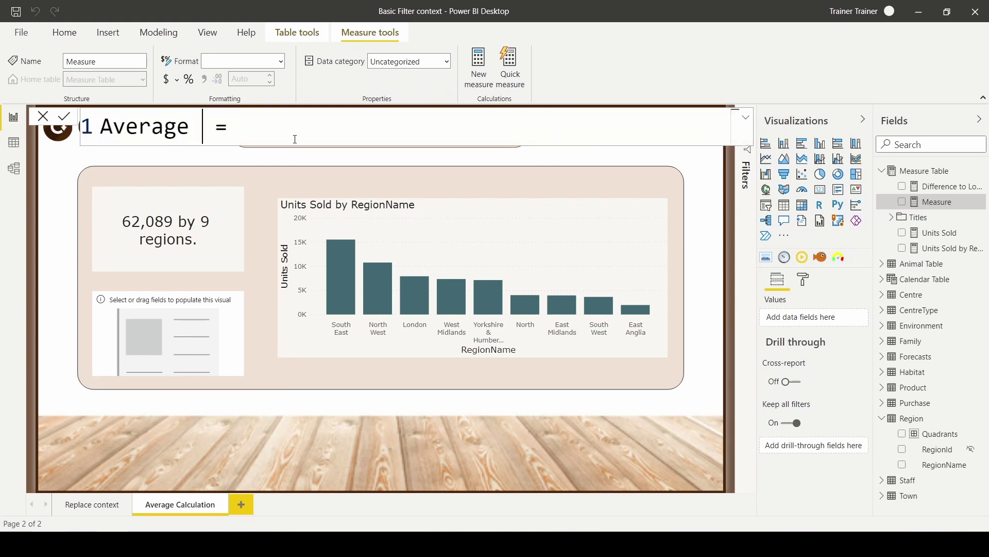
{"action": "type", "text": "units sold"}
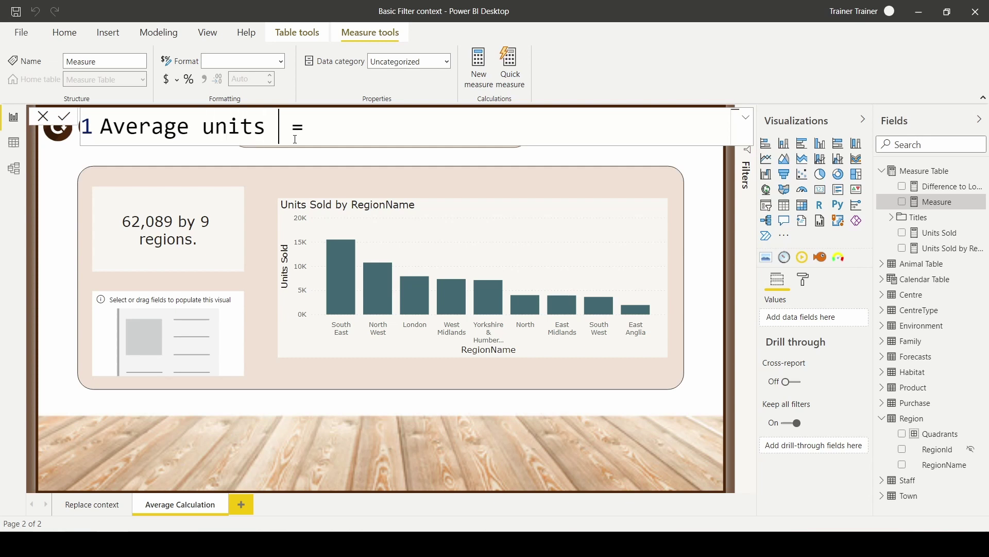
{"action": "type", "text": " by region"}
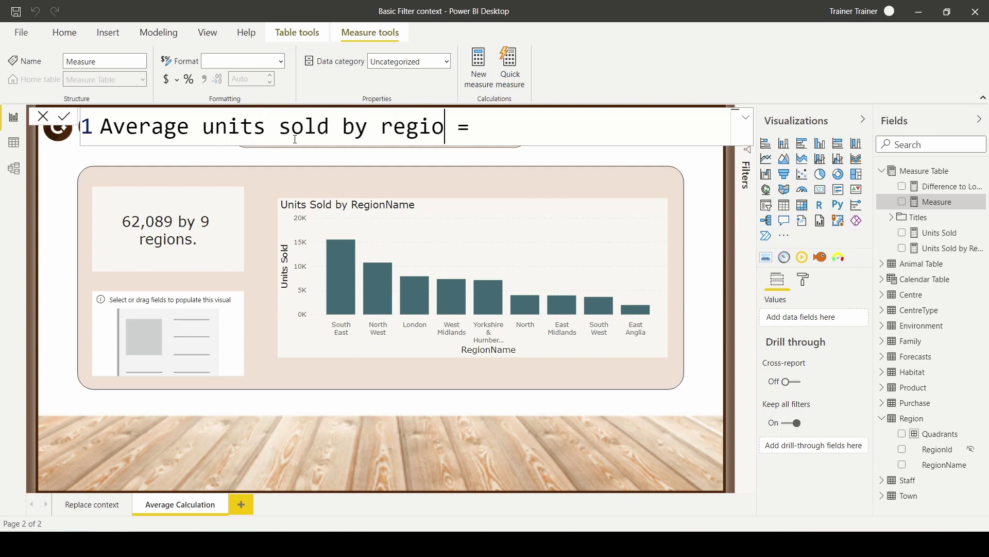
- Define it as SUM(Purchase[Quantity]) / COUNT(Region[RegionId]) and commit it
{"action": "left_click", "coordinate": [540, 132]}
{"action": "key", "text": "shift+Return"}
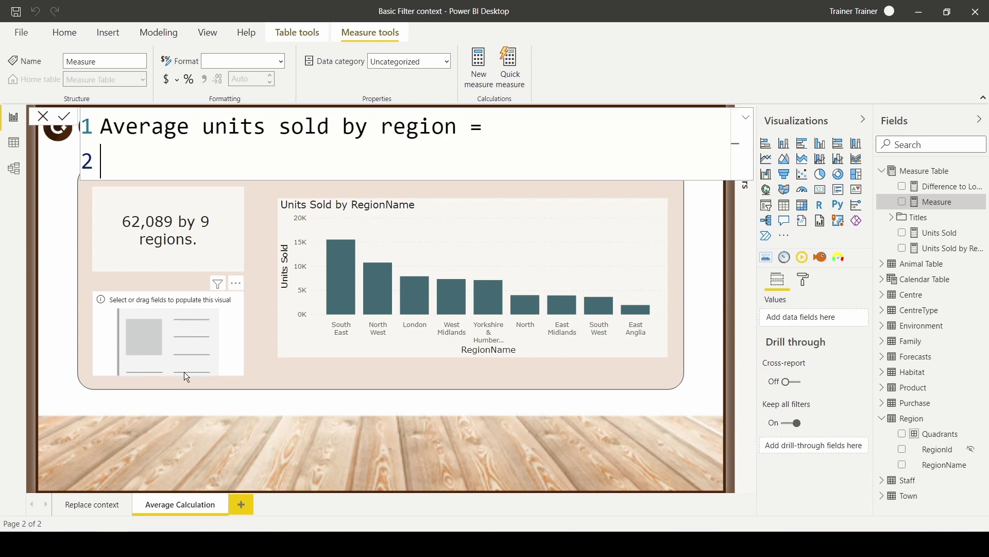
{"action": "type", "text": "SUM"}
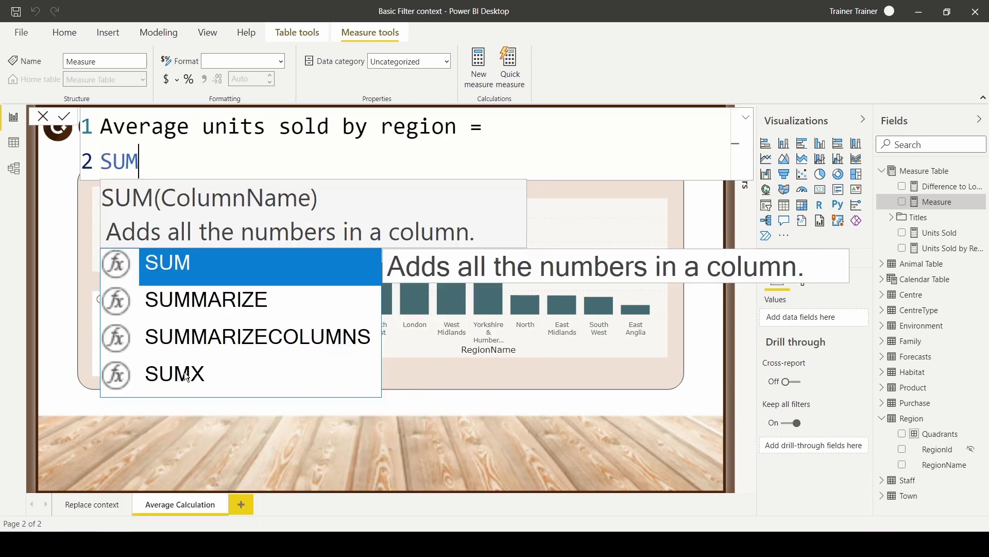
{"action": "type", "text": "(qua"}
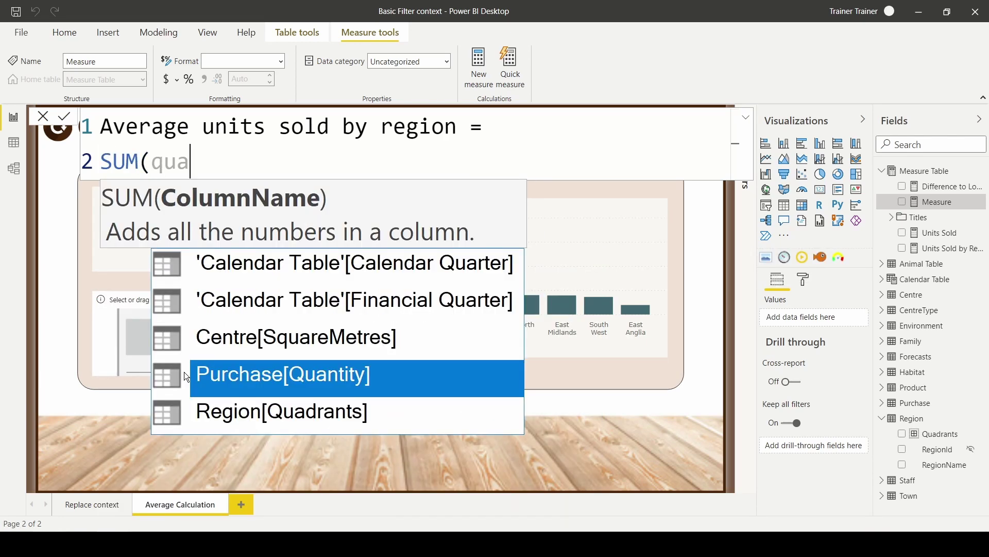
{"action": "key", "text": "Tab"}
{"action": "type", "text": ")"}
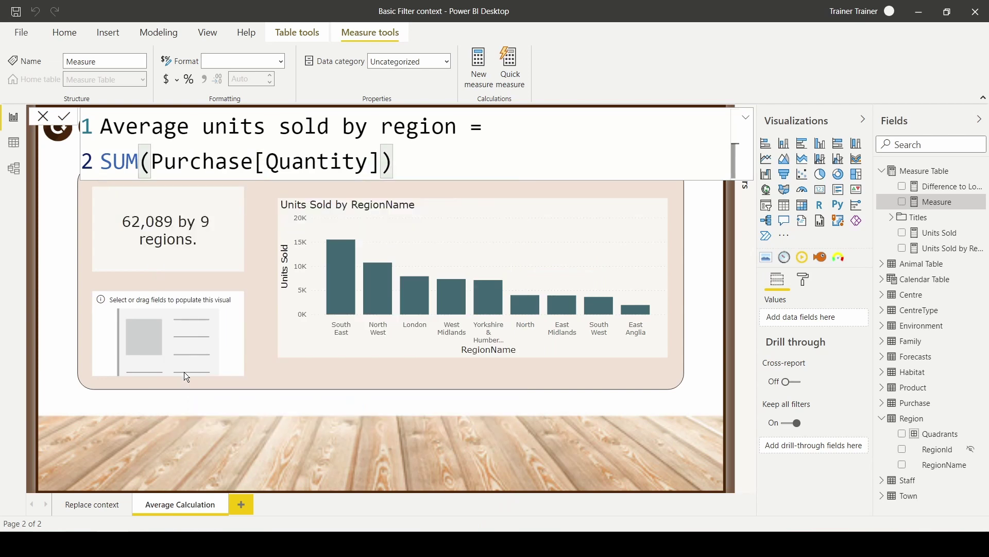
{"action": "key", "text": "shift+Return"}
{"action": "type", "text": "/"}
{"action": "key", "text": "shift+Return"}
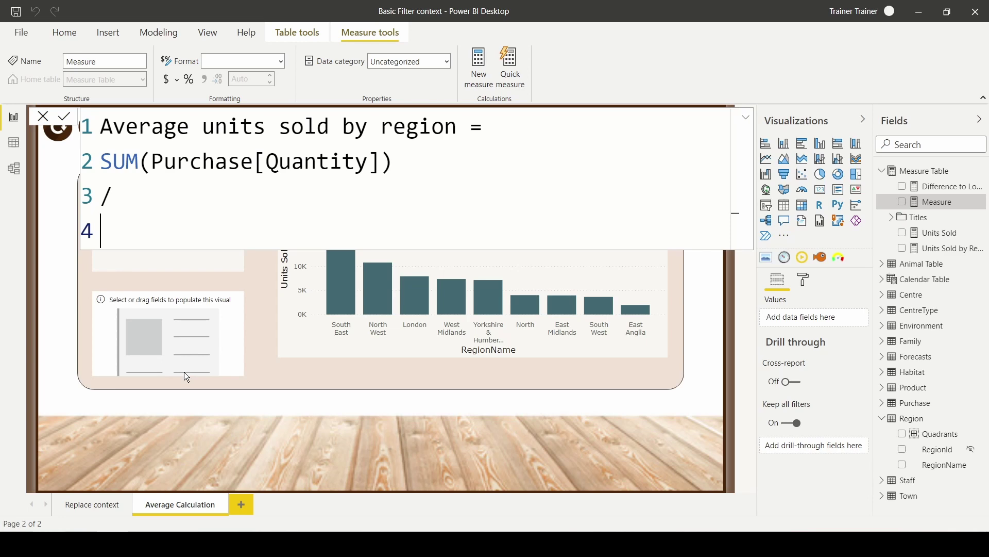
{"action": "type", "text": "COUNT"}
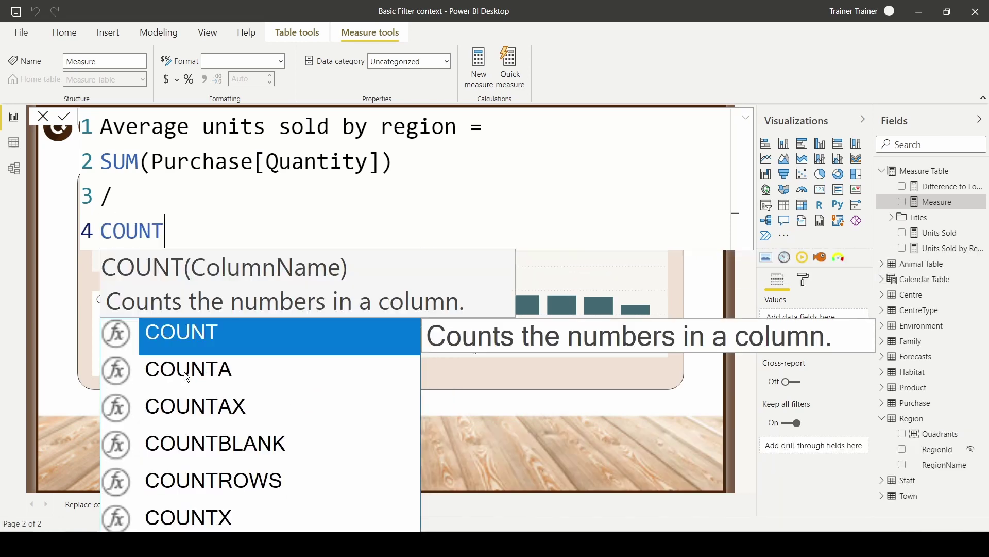
{"action": "type", "text": "(REGI"}
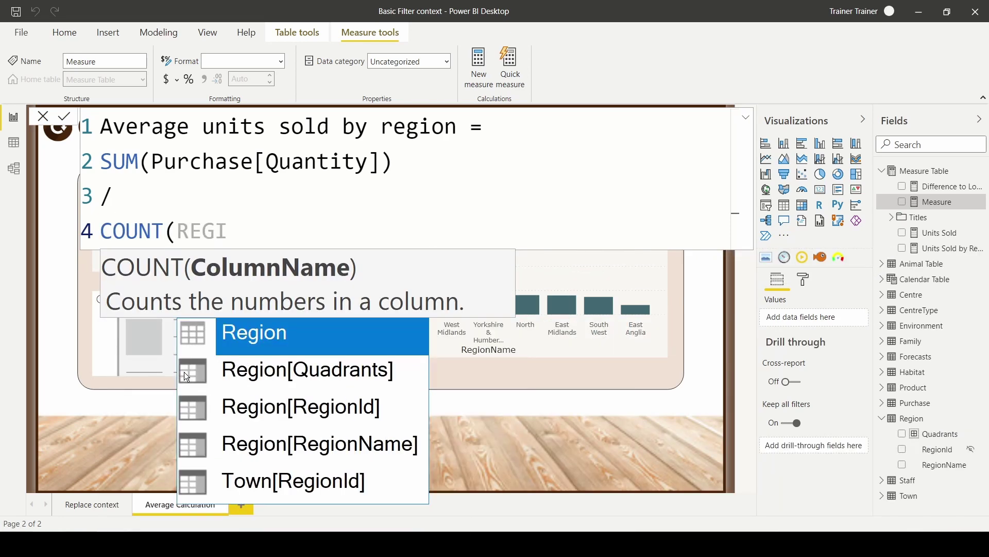
{"action": "key", "text": "Down"}
{"action": "key", "text": "Down"}
{"action": "key", "text": "Tab"}
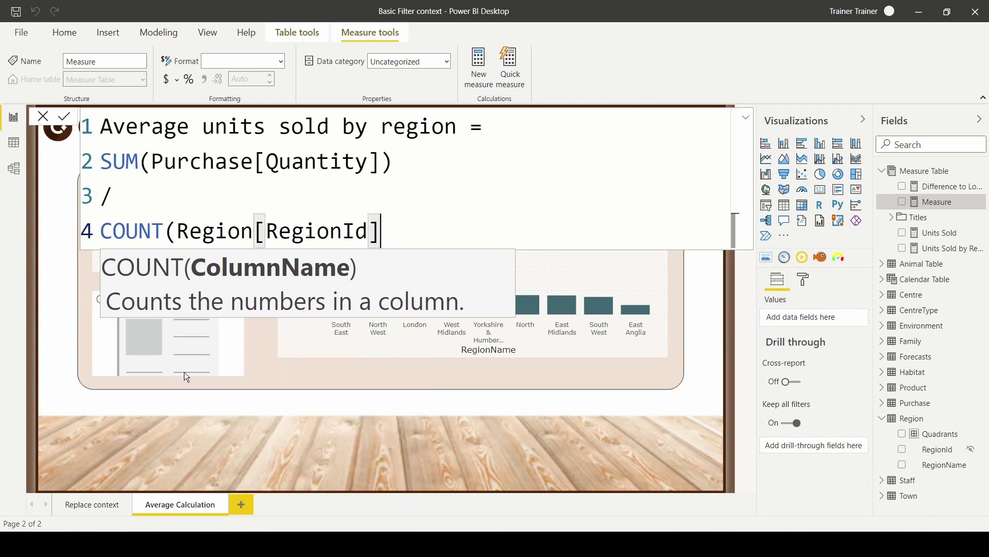
{"action": "type", "text": ")"}
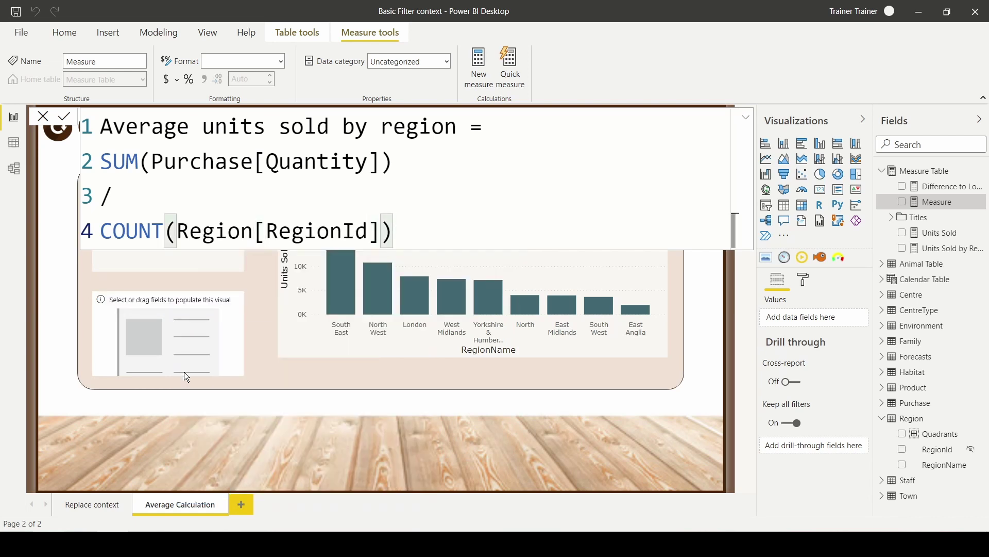
{"action": "key", "text": "Return"}
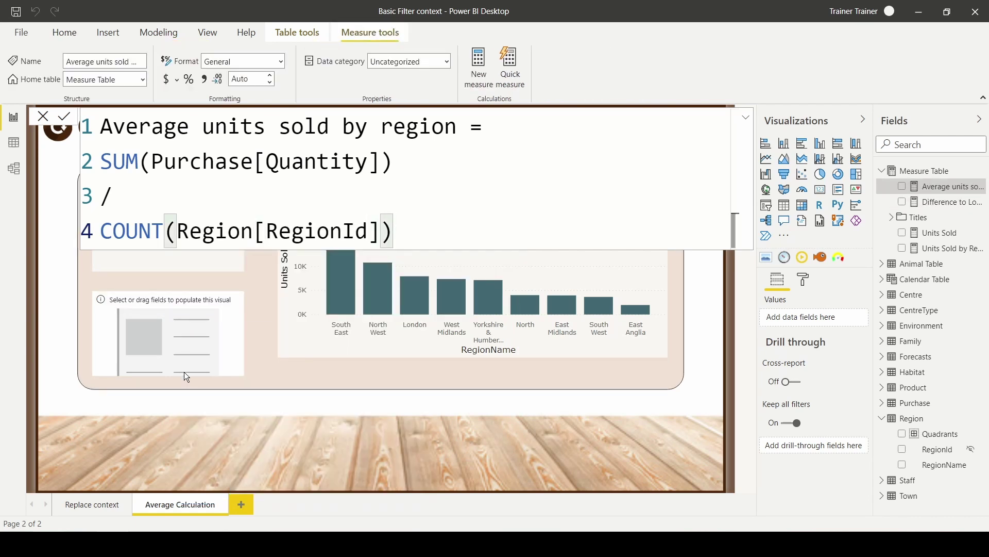
- Show Average units sold by region (6.90K) in the empty card, replacing Difference to London
{"action": "left_click", "coordinate": [219, 324]}
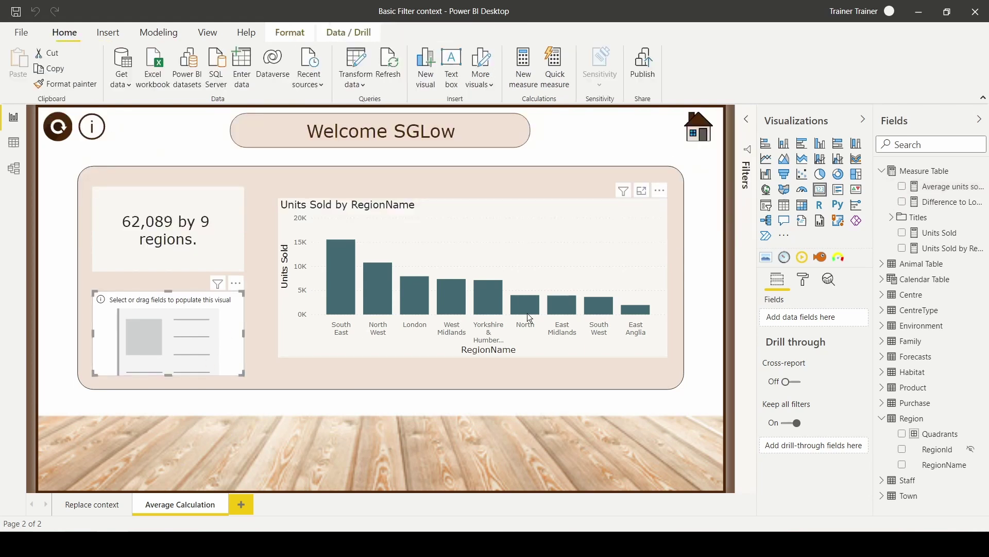
{"action": "left_click", "coordinate": [903, 202]}
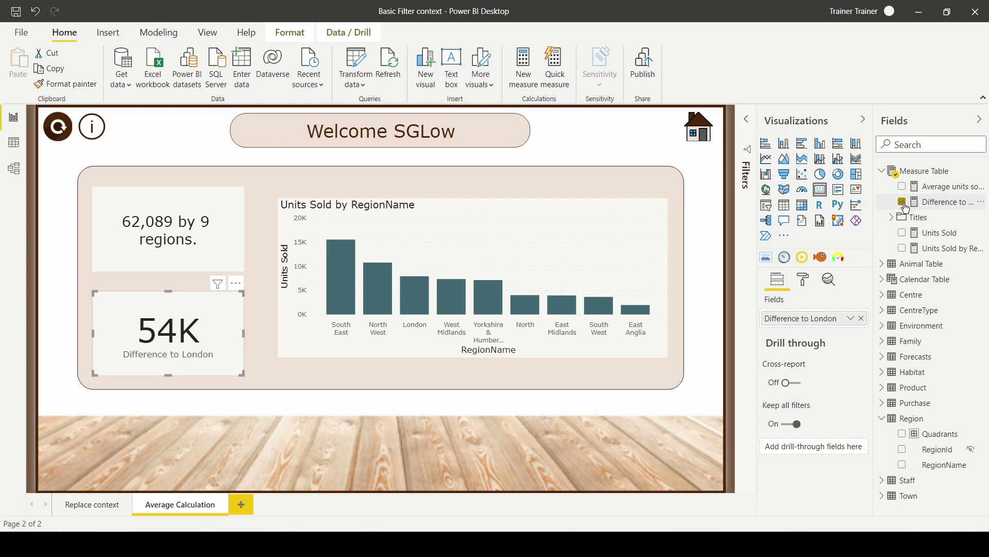
{"action": "left_click", "coordinate": [904, 204]}
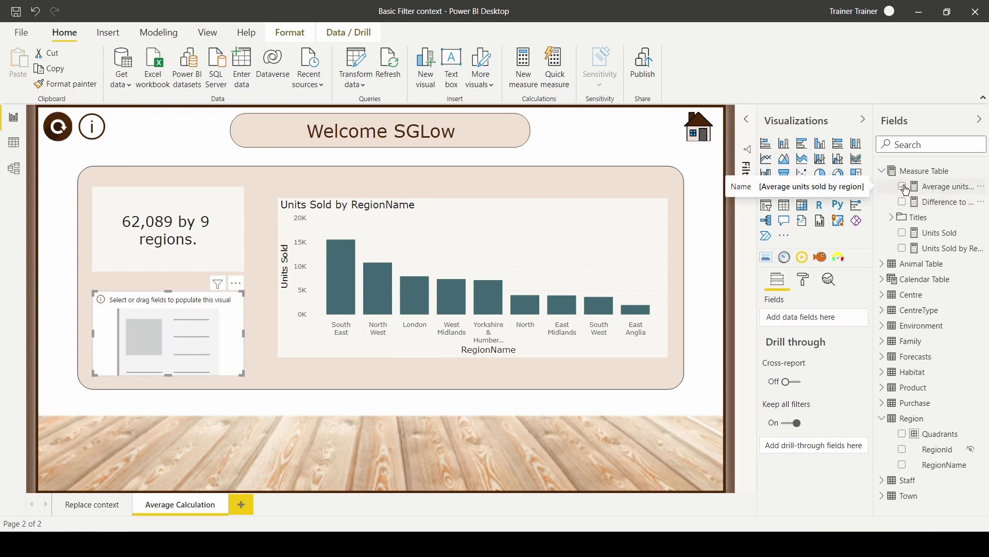
{"action": "left_click", "coordinate": [906, 189]}
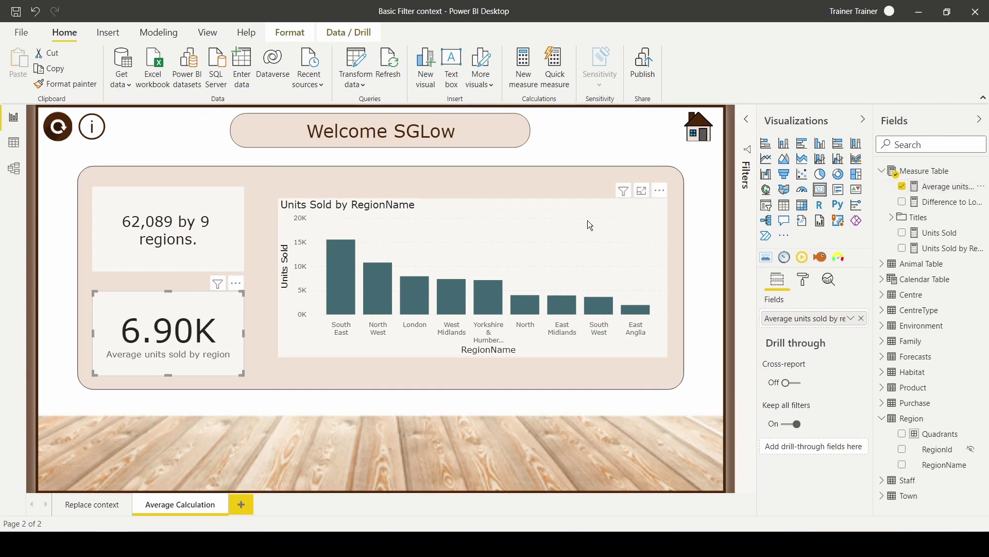
- Put Average units sold by region in the Units Sold by RegionName chart's Line values
{"action": "left_click", "coordinate": [563, 229]}
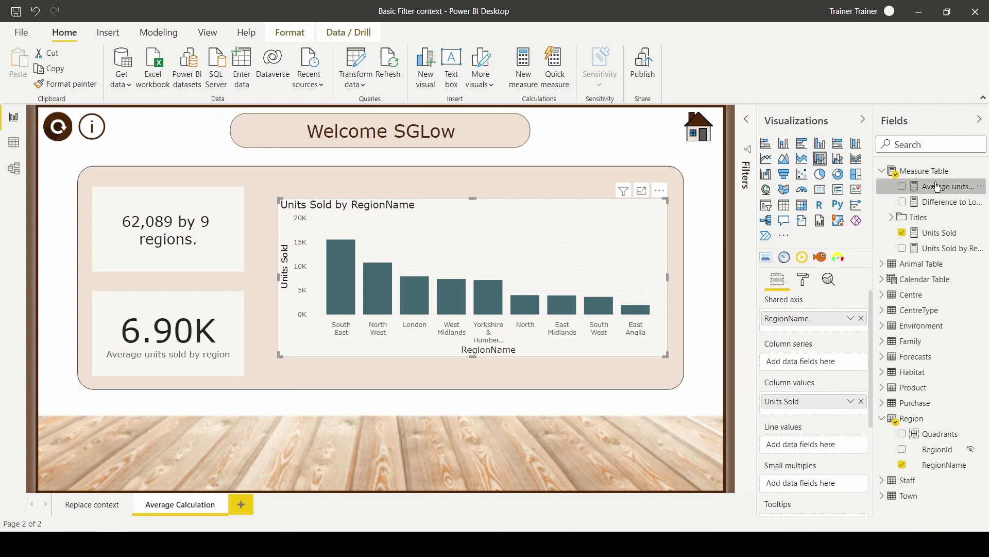
{"action": "left_click_drag", "start_coordinate": [938, 187], "coordinate": [825, 444]}
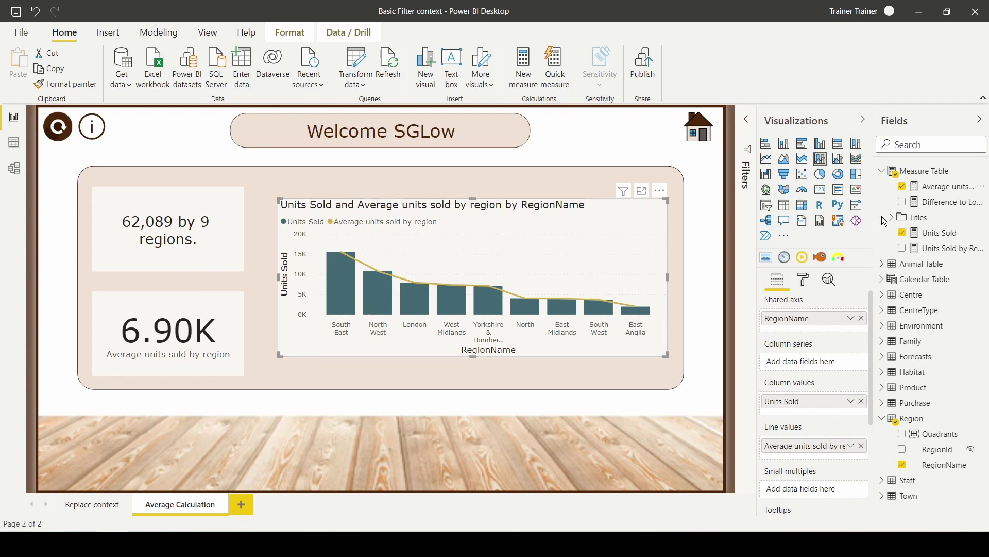
- Show the Average units sold by region DAX formula and review its SUM(Purchase[Quantity]) line
{"action": "left_click", "coordinate": [947, 187]}
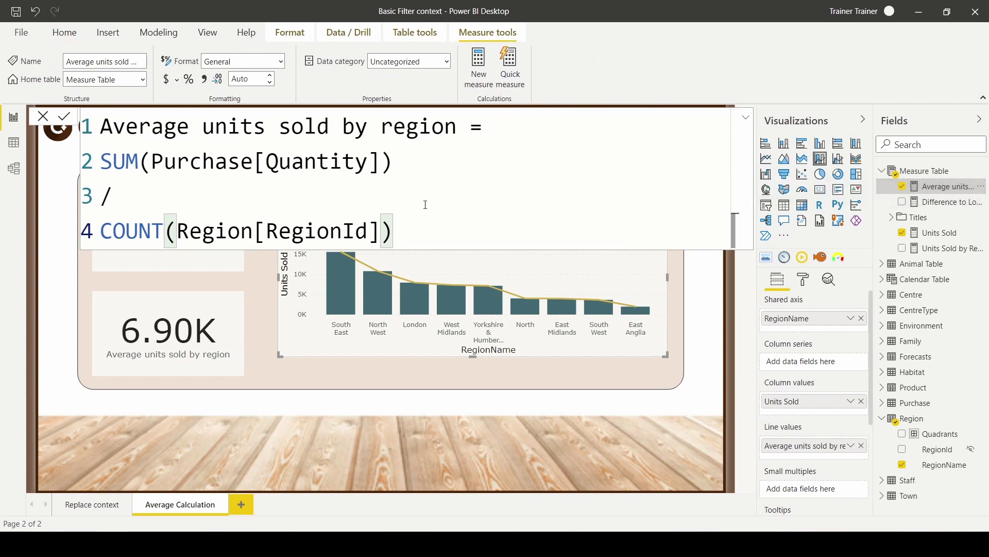
{"action": "left_click_drag", "start_coordinate": [393, 161], "coordinate": [97, 164]}
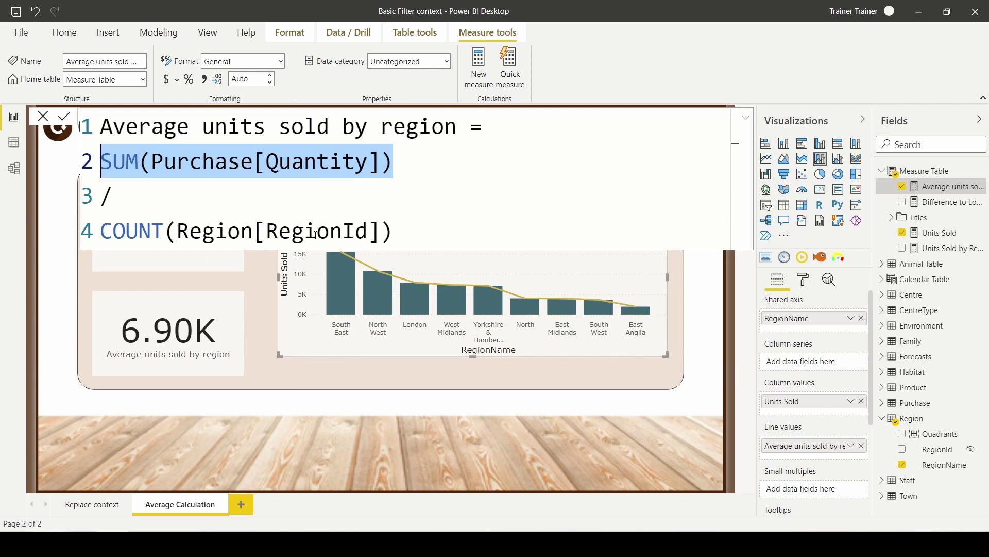
{"action": "mouse_move", "coordinate": [345, 298]}
{"action": "left_click", "coordinate": [103, 162]}
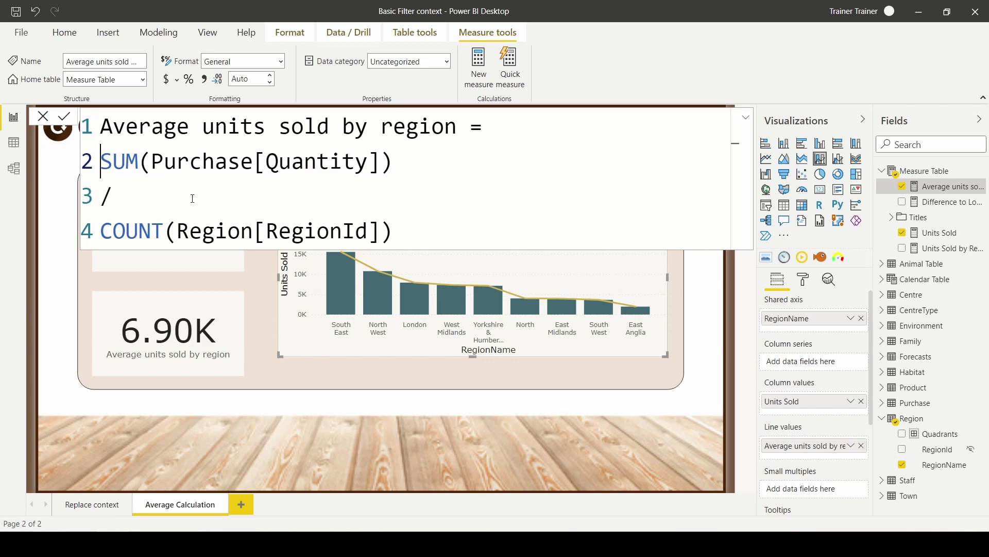
- Add a CALCULATE( line above SUM(Purchase[Quantity]) in the formula
{"action": "key", "text": "shift+Return"}
{"action": "key", "text": "Up"}
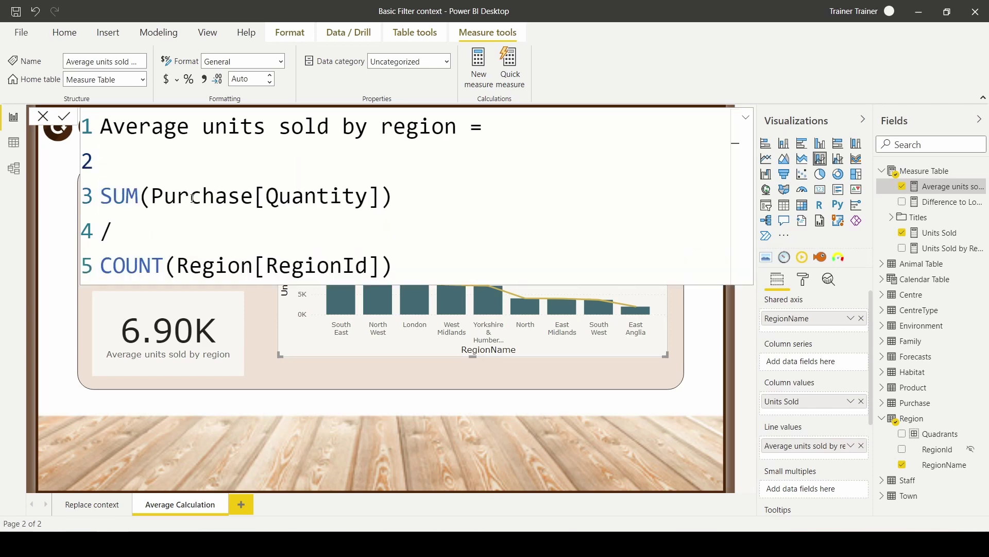
{"action": "type", "text": "Ca"}
{"action": "key", "text": "Tab"}
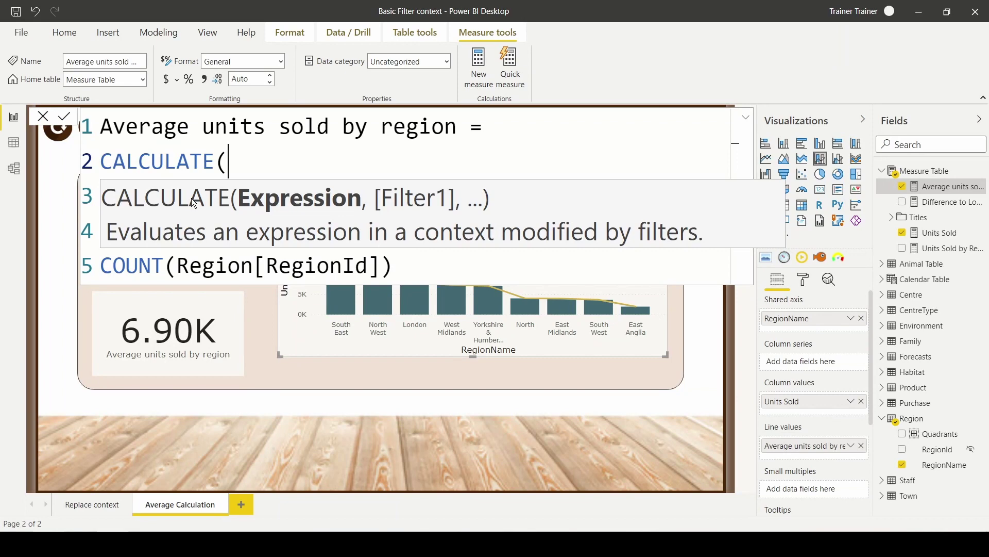
- Start a new line after the SUM expression reading ",ALL(" as CALCULATE's filter argument
{"action": "left_click", "coordinate": [446, 206]}
{"action": "key", "text": "Return"}
{"action": "type", "text": ","}
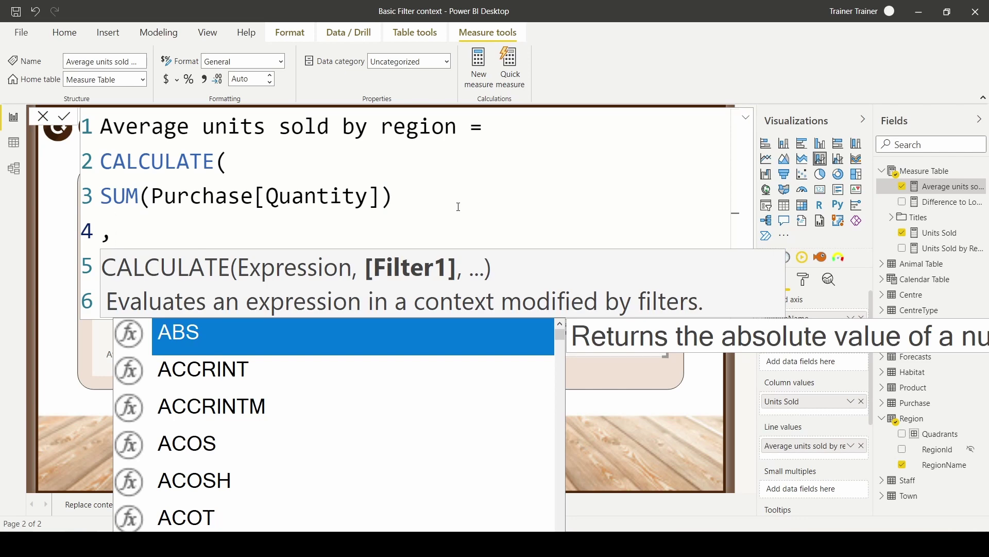
{"action": "type", "text": "ALL"}
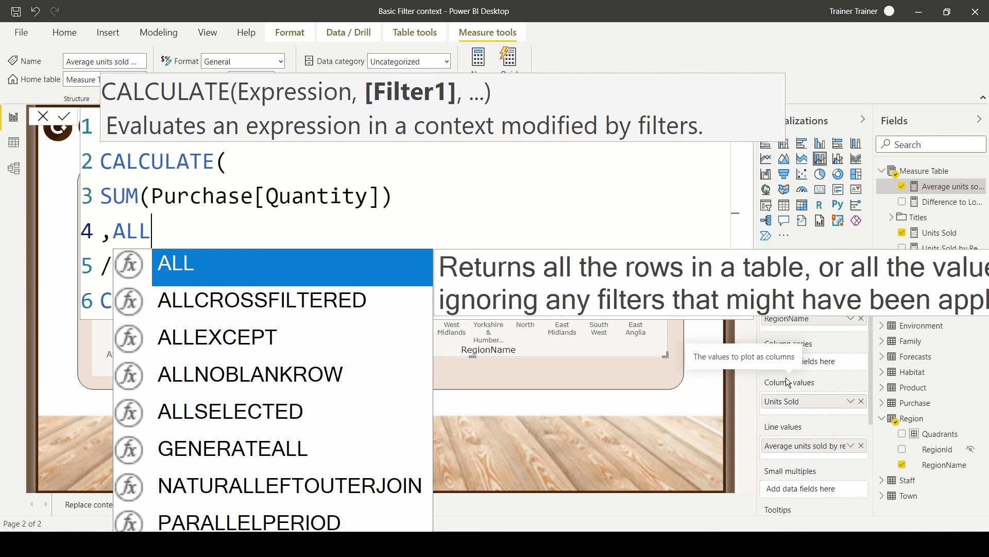
{"action": "key", "text": "Down"}
{"action": "key", "text": "Down"}
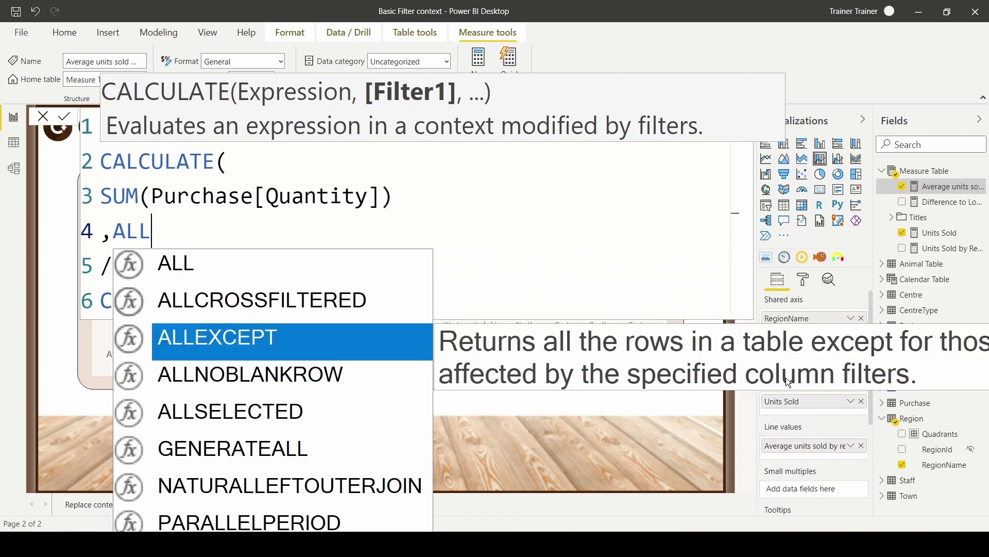
{"action": "key", "text": "Down"}
{"action": "key", "text": "Down"}
{"action": "key", "text": "Down"}
{"action": "key", "text": "Up"}
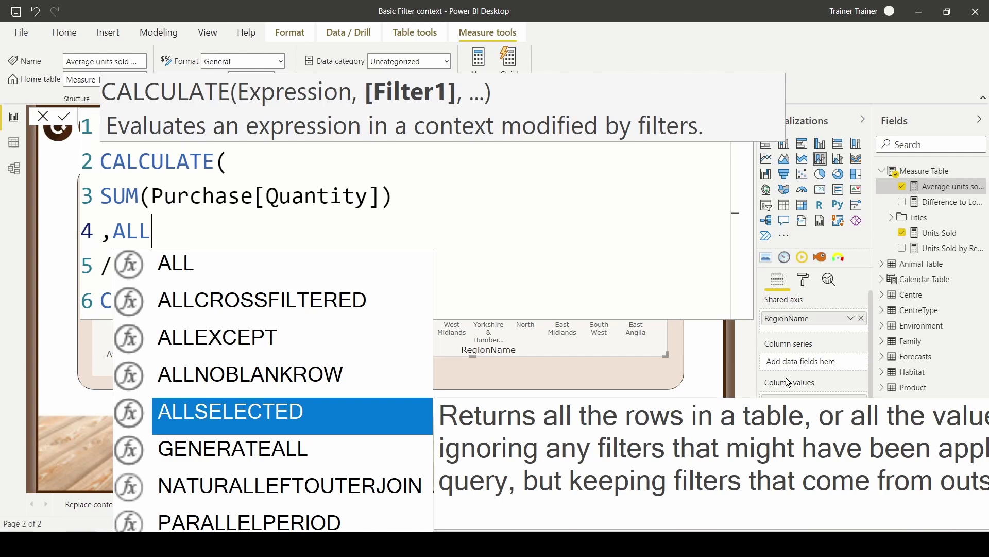
{"action": "key", "text": "Up"}
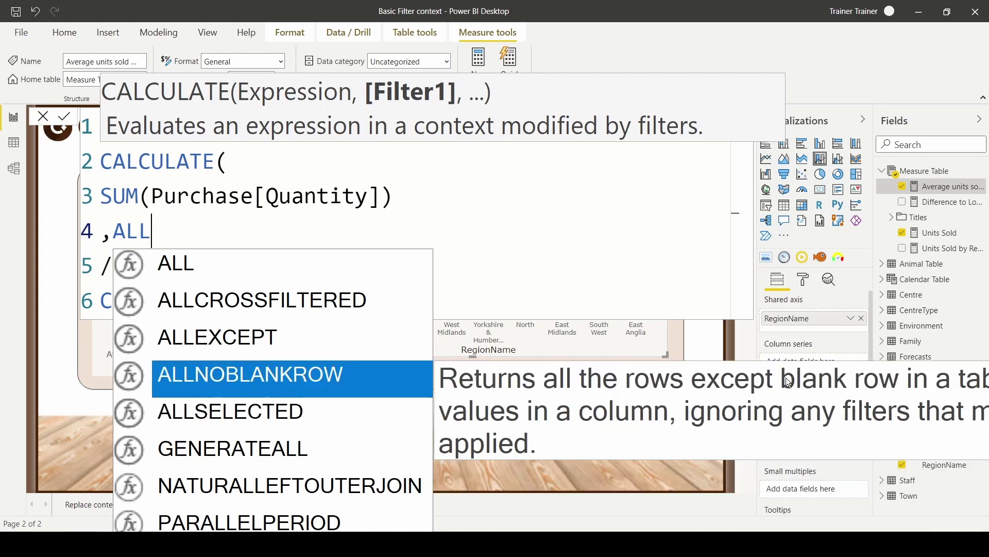
{"action": "key", "text": "Up"}
{"action": "key", "text": "Up"}
{"action": "key", "text": "Up"}
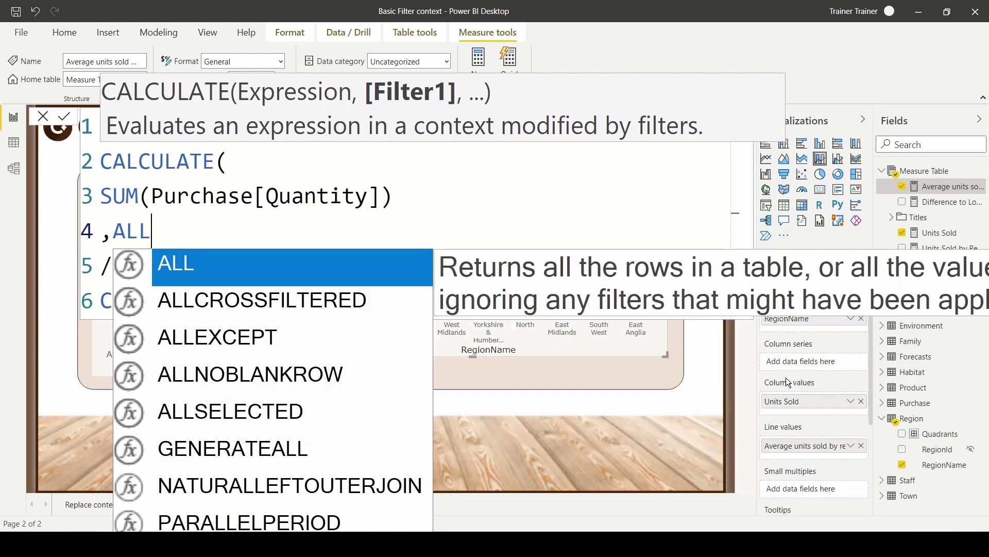
{"action": "key", "text": "Tab"}
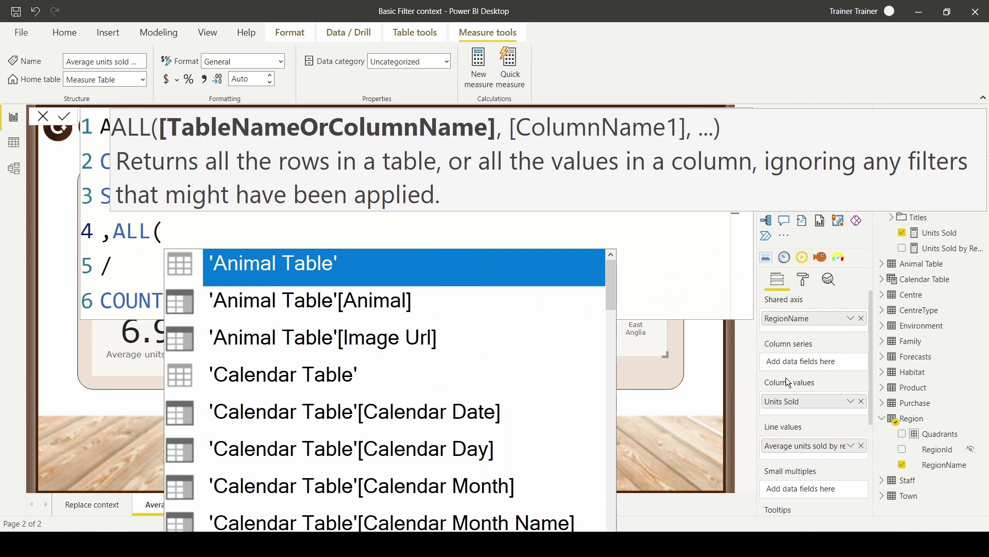
- Complete the filter as ALL(Region) and close CALCULATE with ) on its own line
{"action": "type", "text": "reg"}
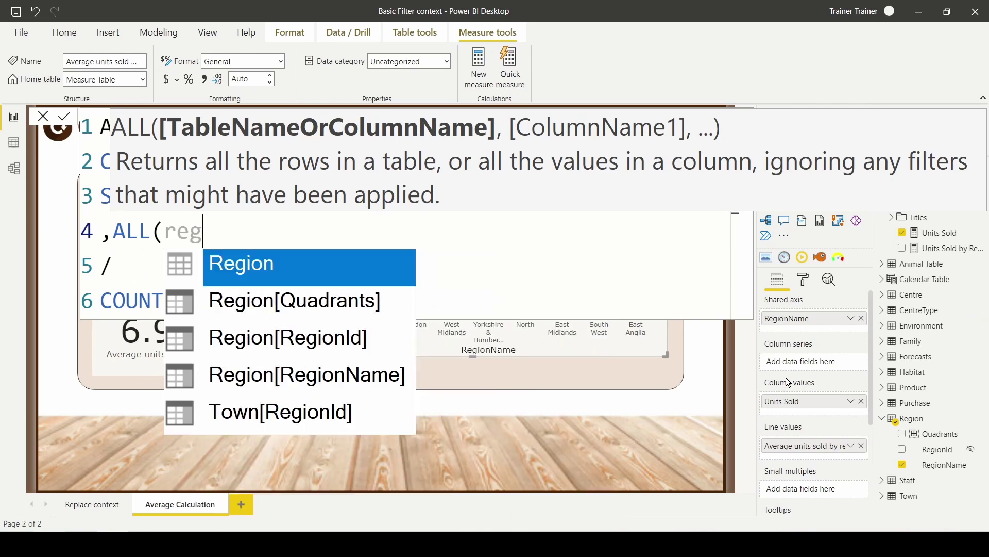
{"action": "key", "text": "Tab"}
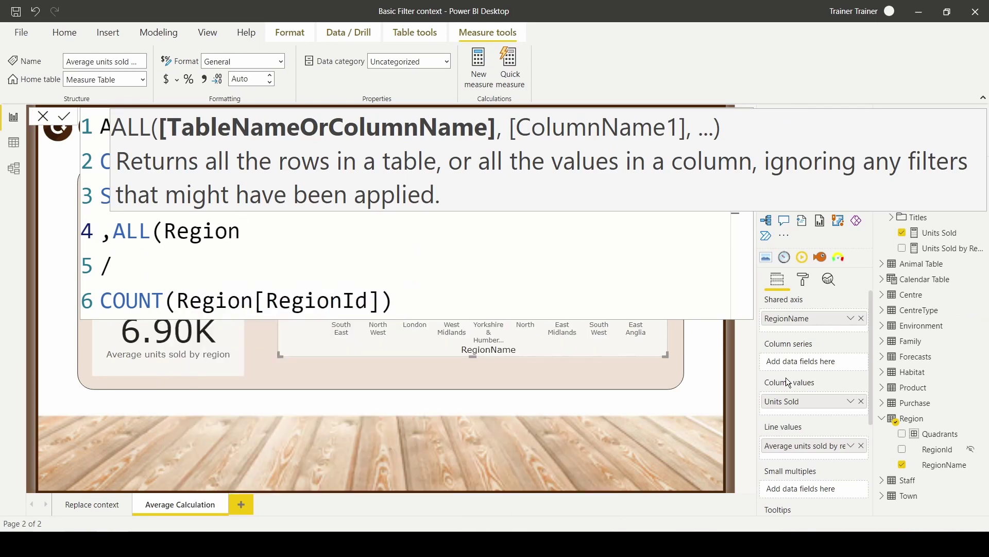
{"action": "type", "text": ")"}
{"action": "key", "text": "Return"}
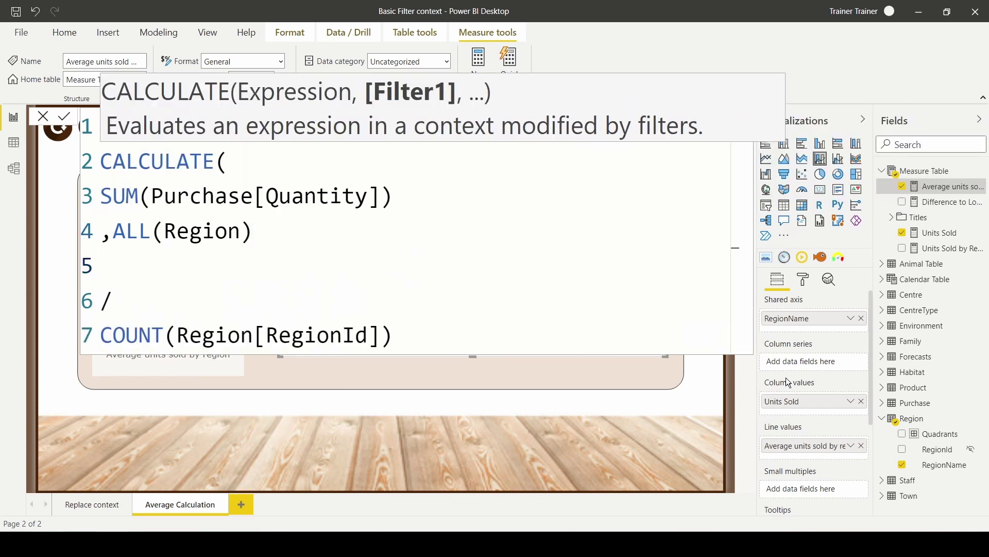
{"action": "type", "text": ")"}
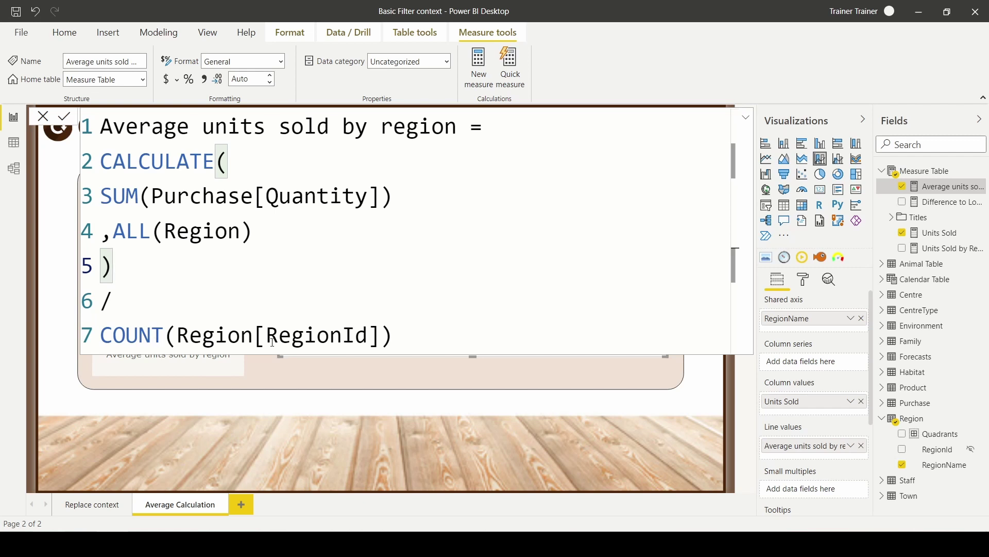
- Replace COUNT(Region[RegionId]) on line 7 with COUNTROWS(ALL(Region)) as the denominator
{"action": "left_click_drag", "start_coordinate": [393, 336], "coordinate": [165, 336]}
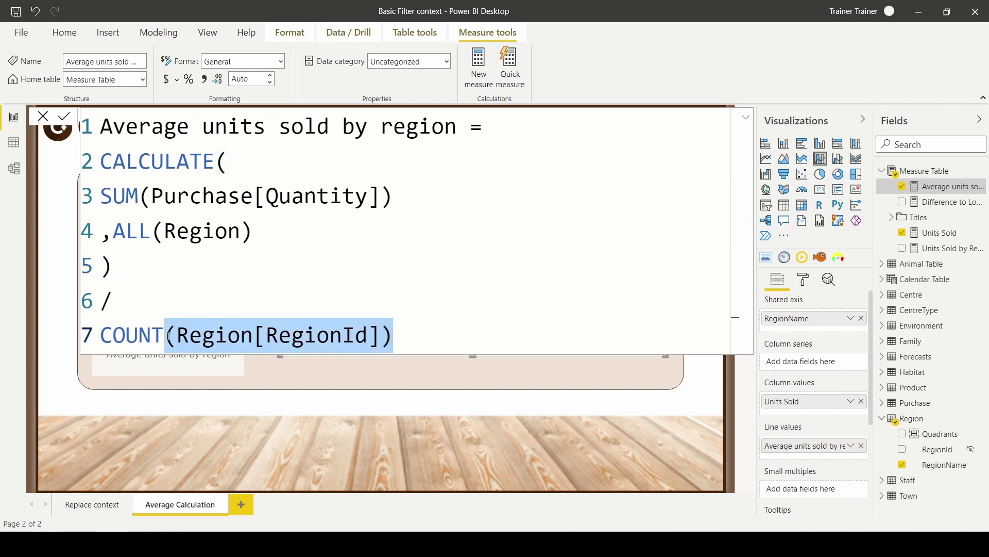
{"action": "type", "text": "R"}
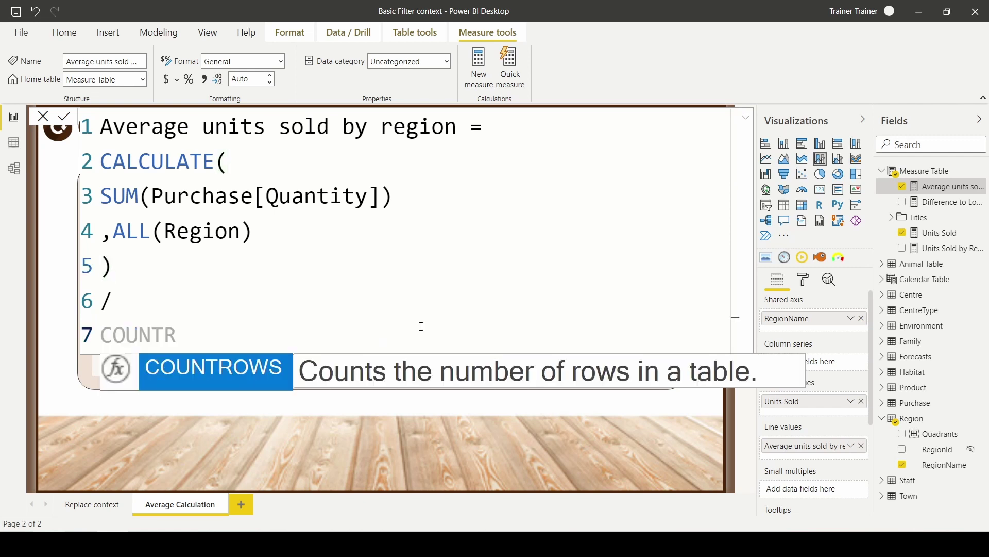
{"action": "key", "text": "Tab"}
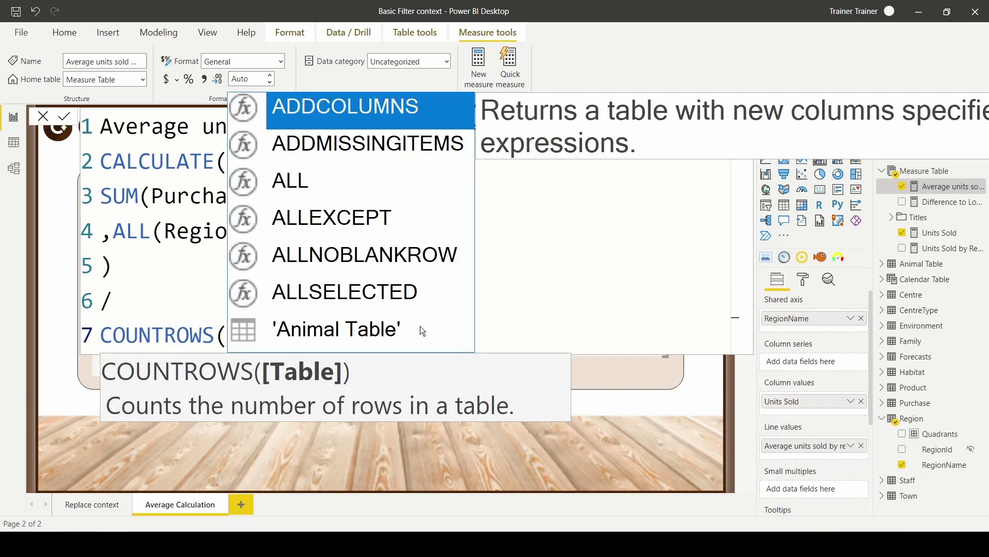
{"action": "type", "text": "ALL"}
{"action": "key", "text": "Tab"}
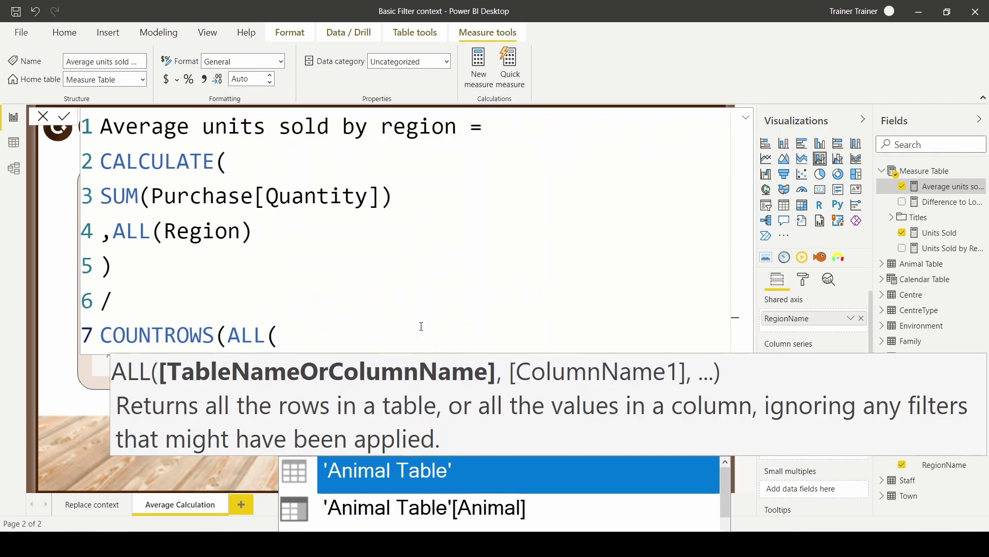
{"action": "type", "text": "Reg"}
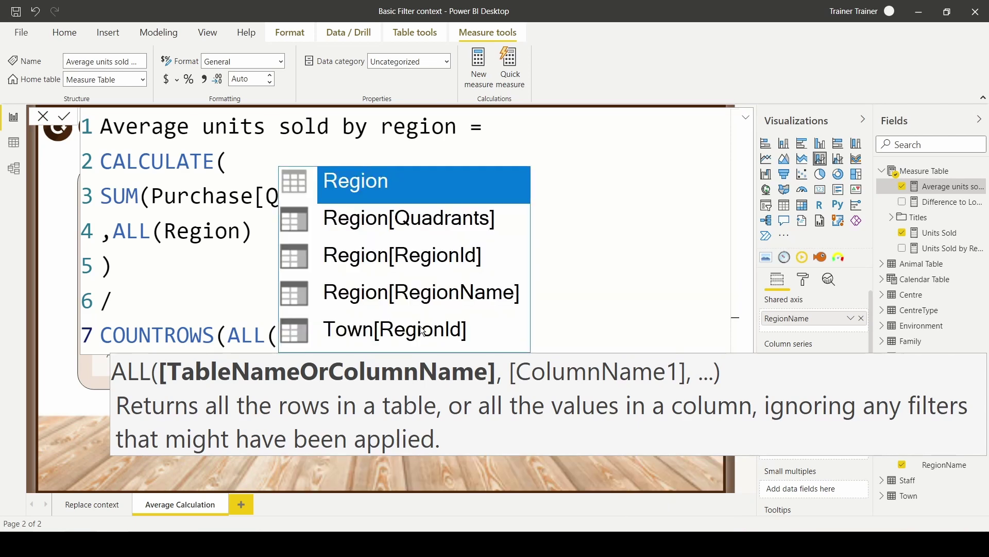
{"action": "key", "text": "Tab"}
{"action": "type", "text": "))"}
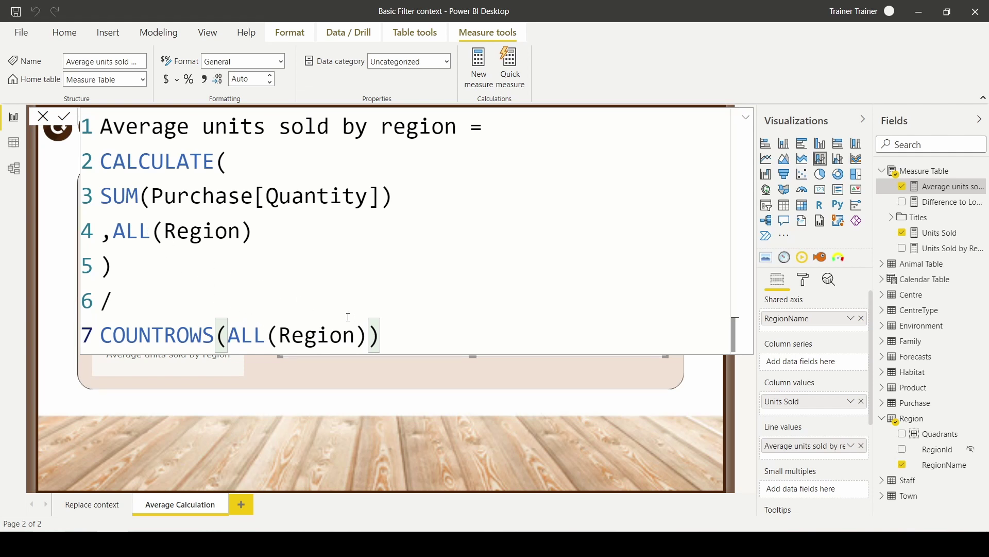
- Commit the revised measure, check the flat average line, then go to the Replace context page
{"action": "left_click", "coordinate": [744, 121]}
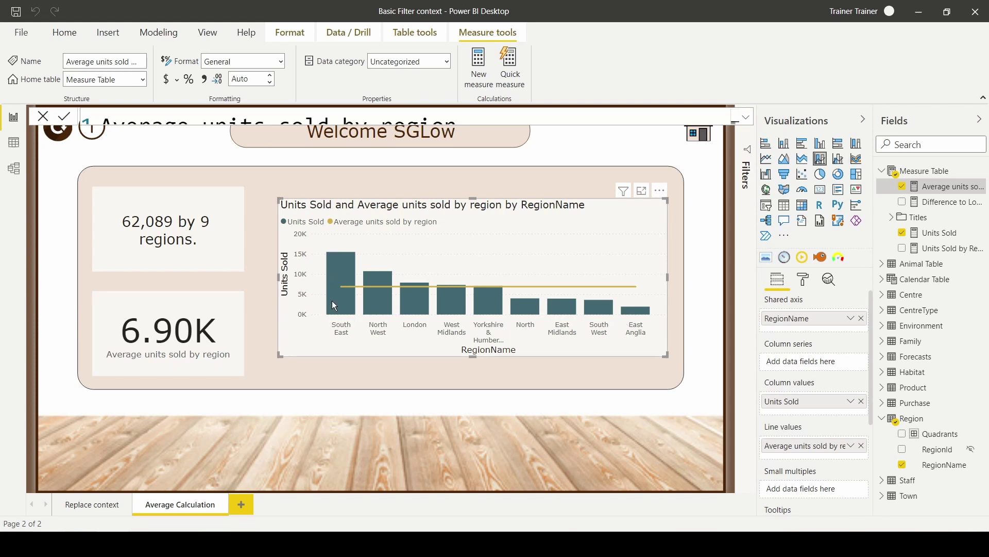
{"action": "mouse_move", "coordinate": [336, 312]}
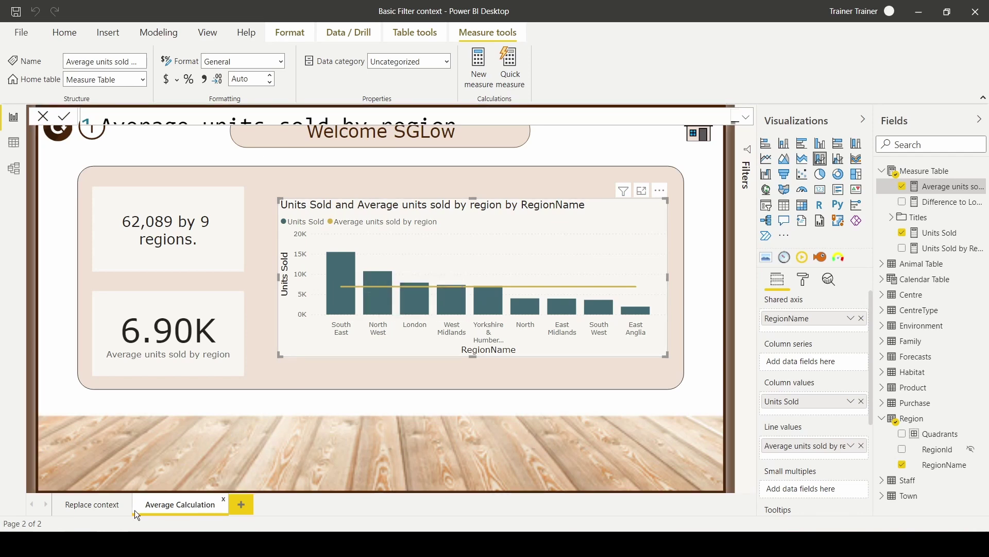
{"action": "left_click", "coordinate": [103, 508]}
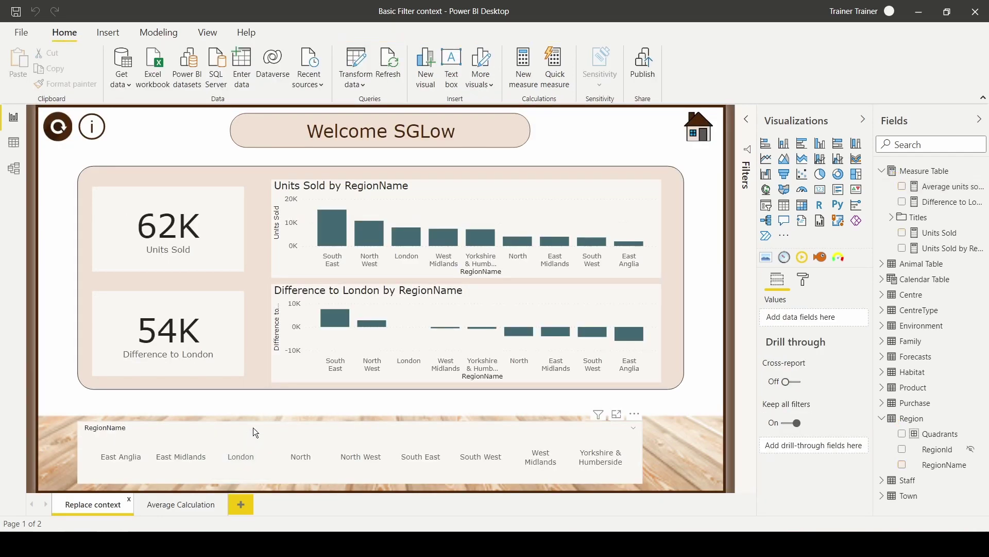